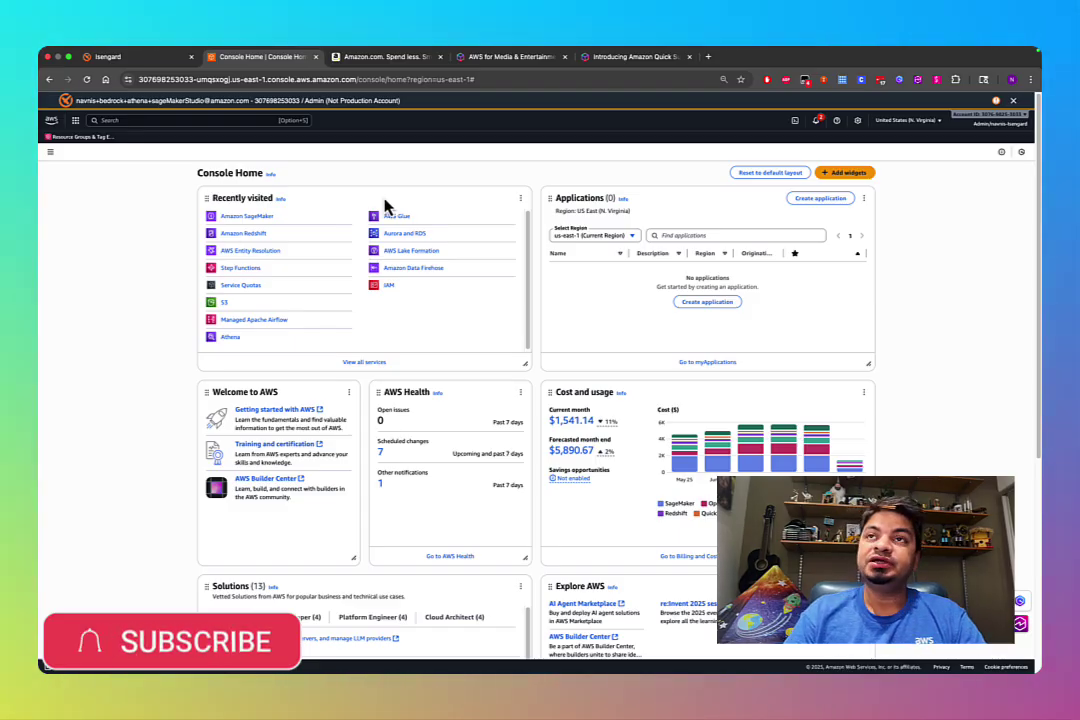
- Enlarge the console page, dismiss the account banner, and search for "qui" to open QuickSight in the existing AWS session
key("super+equal")
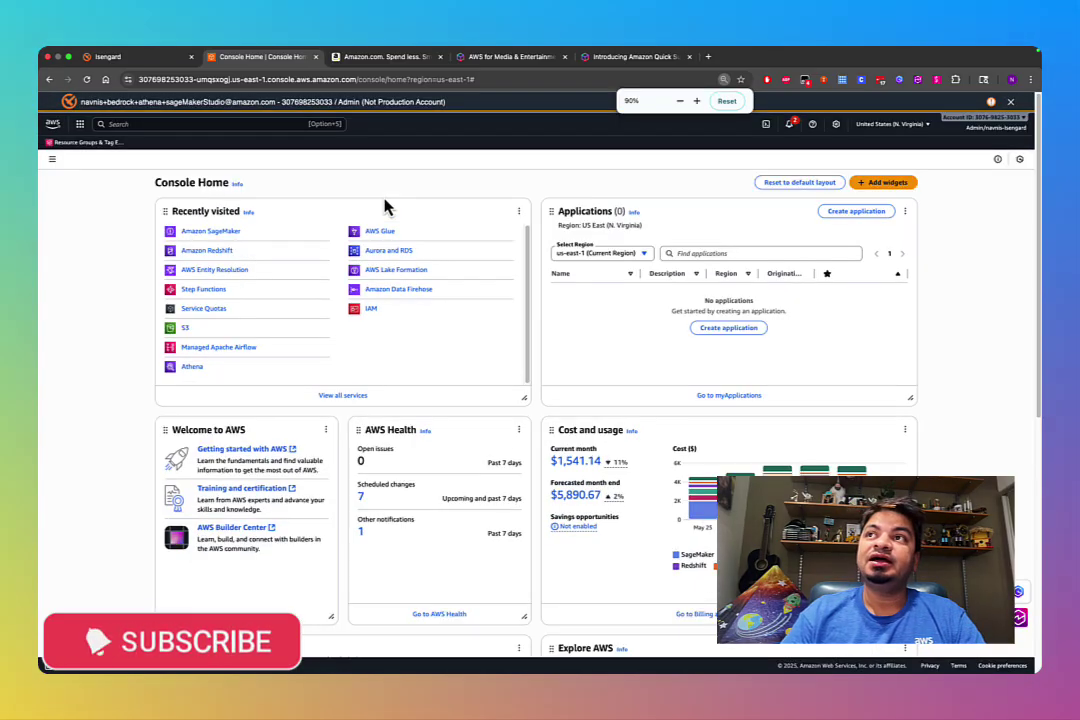
left_click(1010, 102)
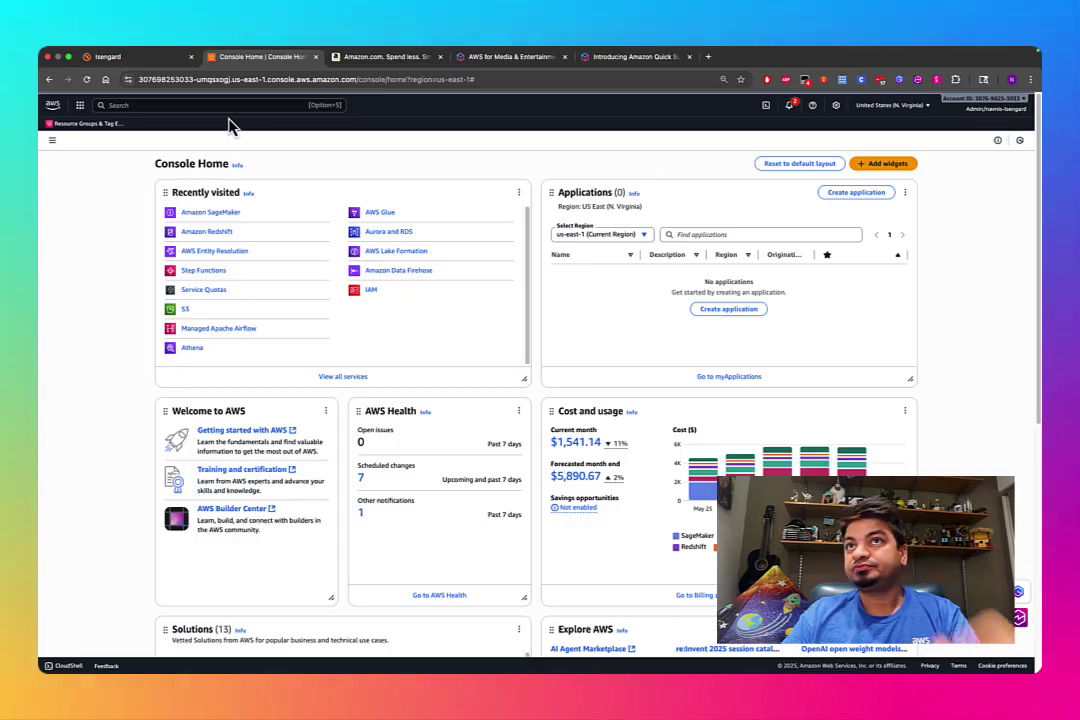
left_click(179, 105)
type("quick Setup")
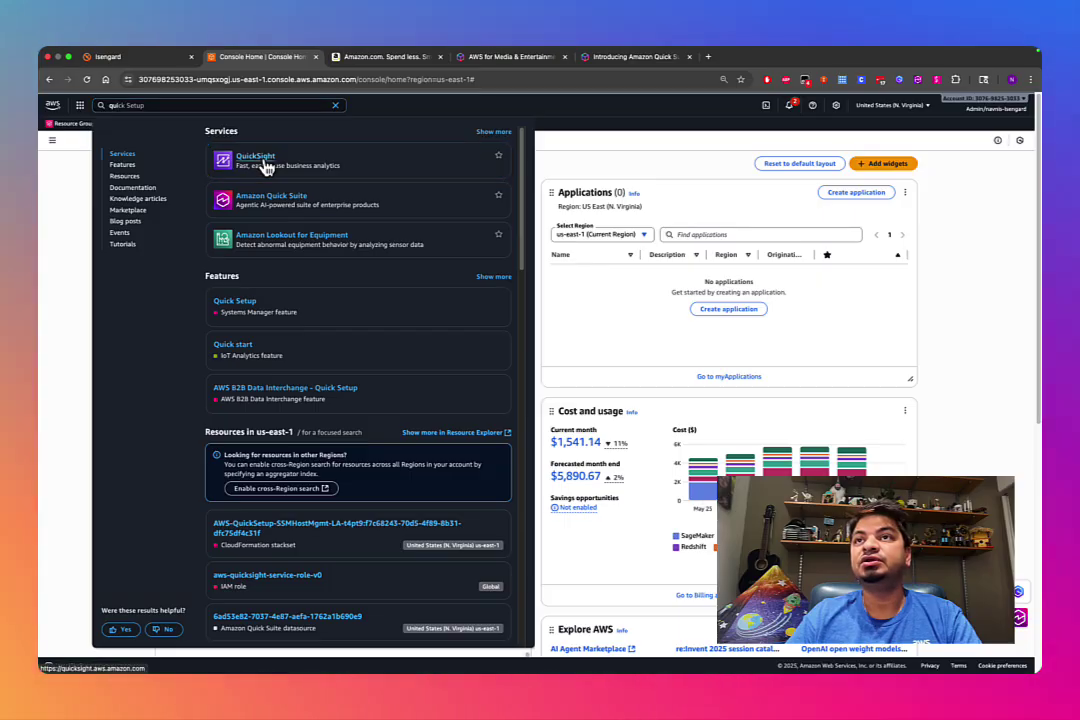
left_click(265, 165)
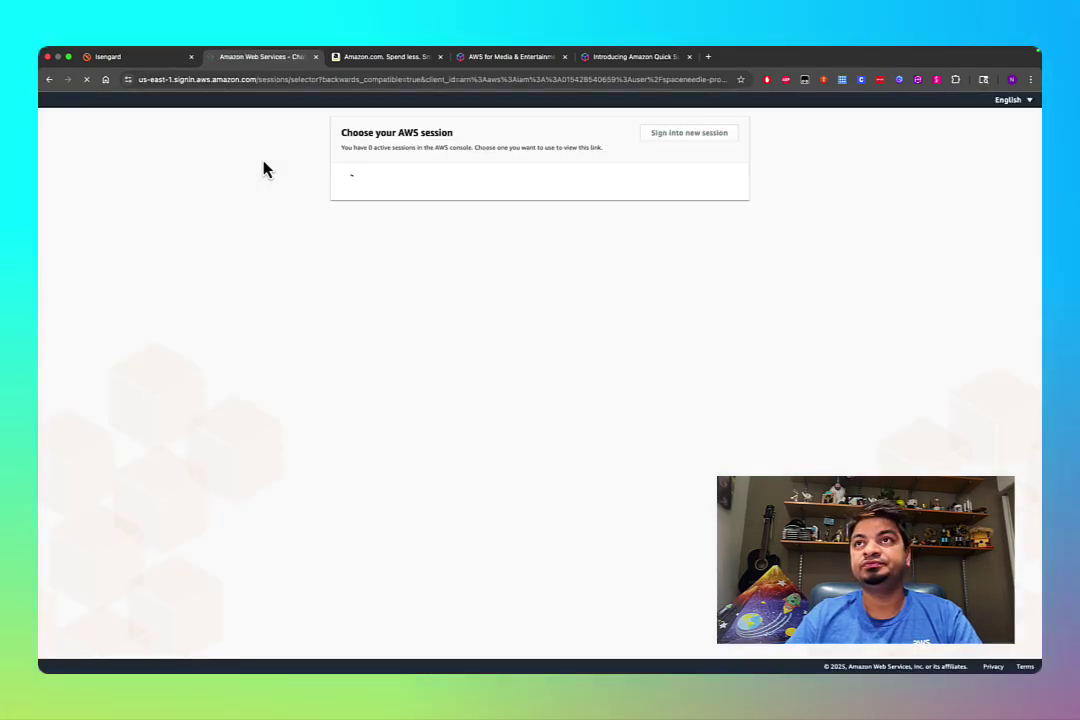
left_click(380, 188)
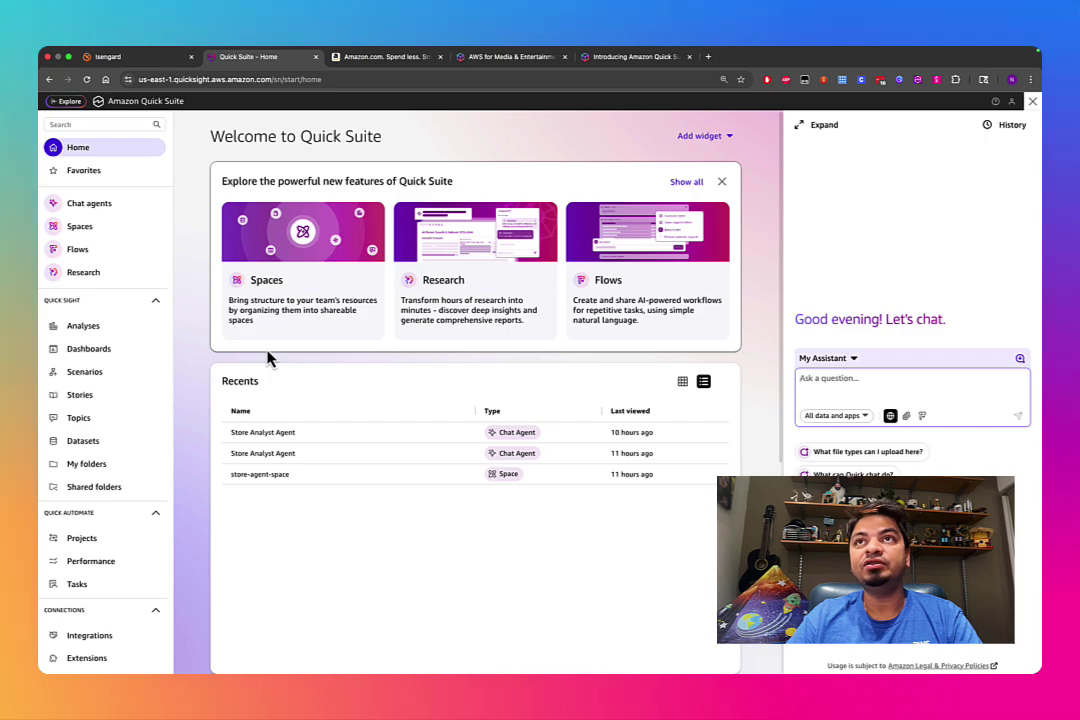
- Open the second listed account's console as Admin from Isengard and launch Amazon Quick Suite there
left_click(165, 58)
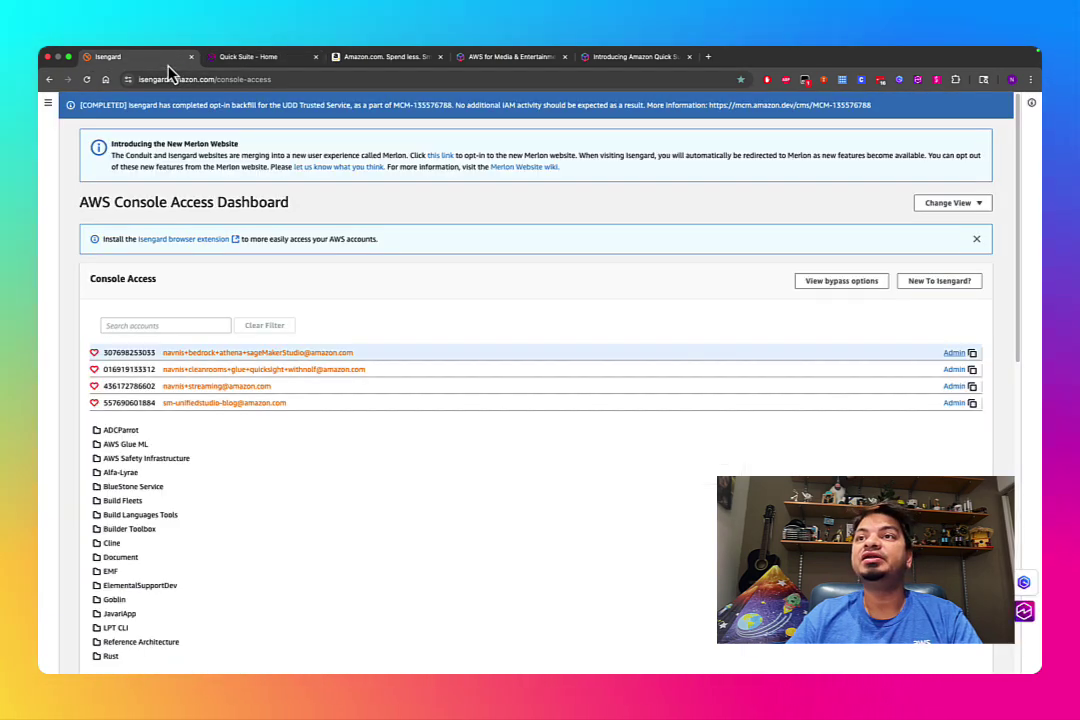
left_click(958, 370)
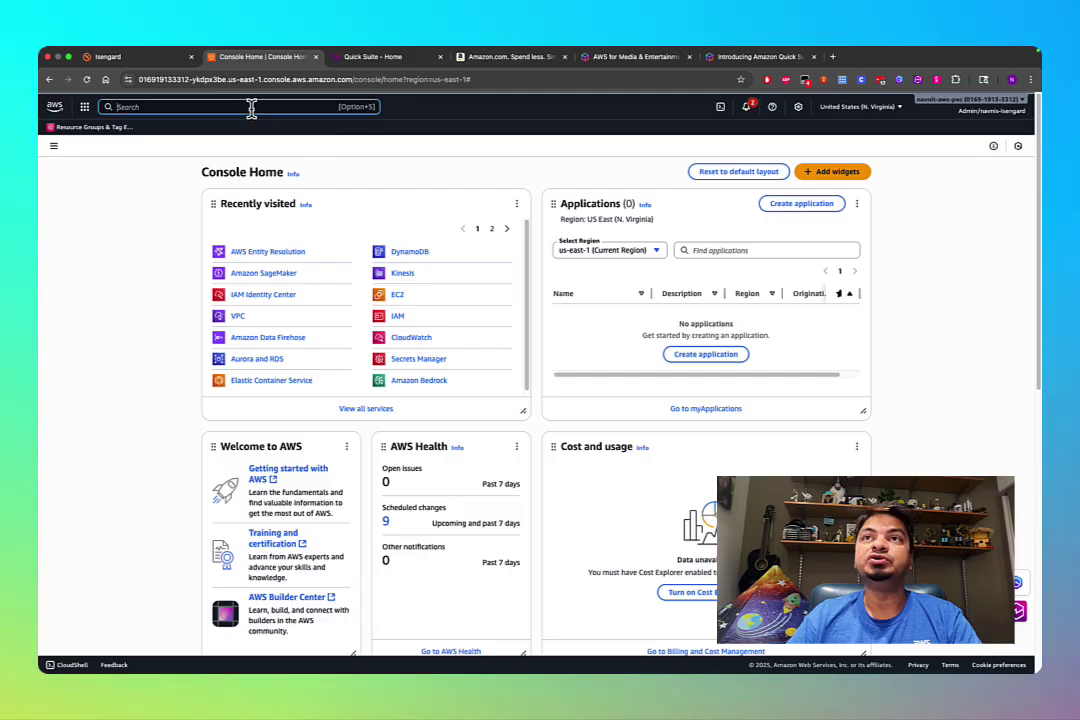
type("quick Suite")
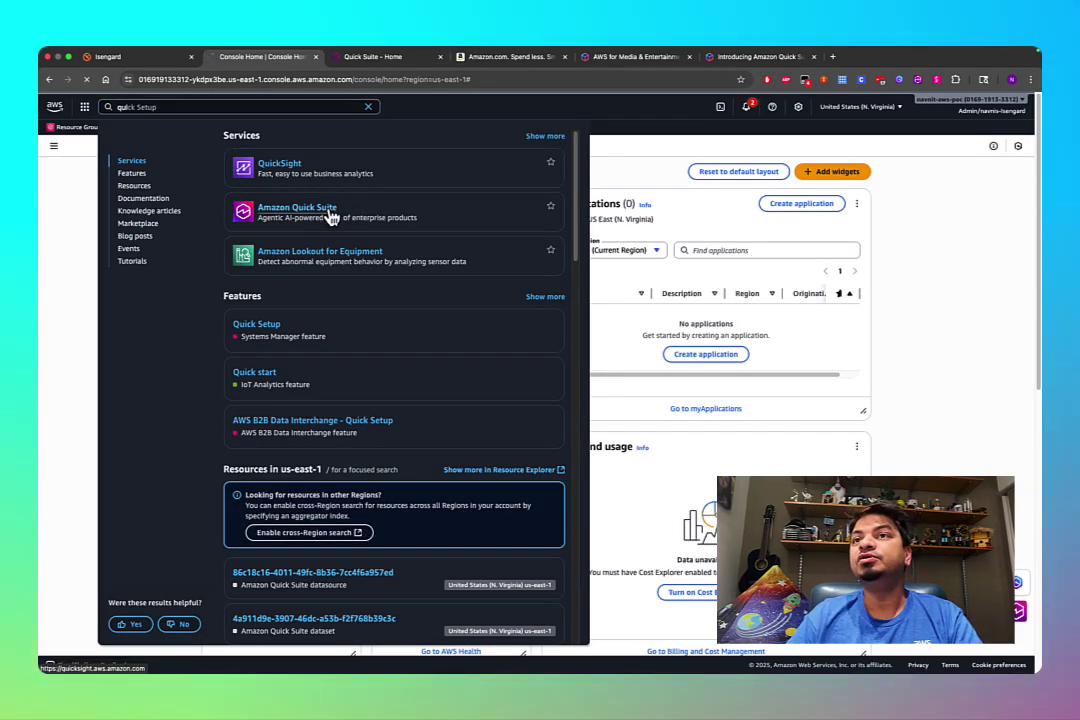
left_click(330, 217)
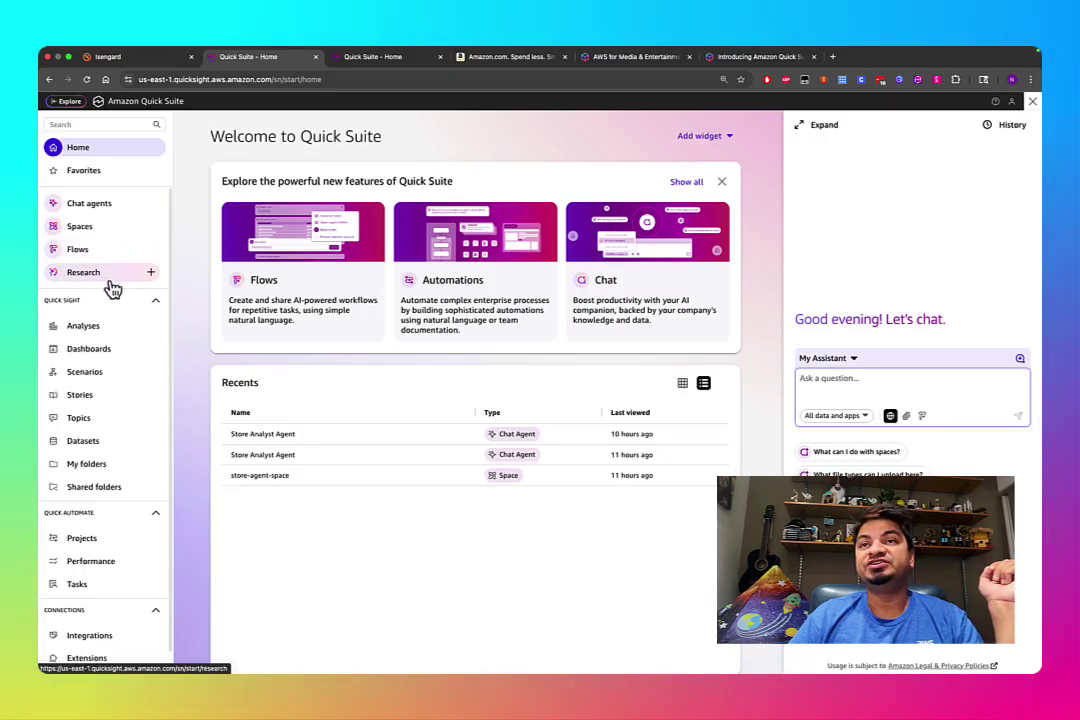
- Open store-agent-space from the Spaces list and review its file uploads and dashboards
mouse_move(112, 285)
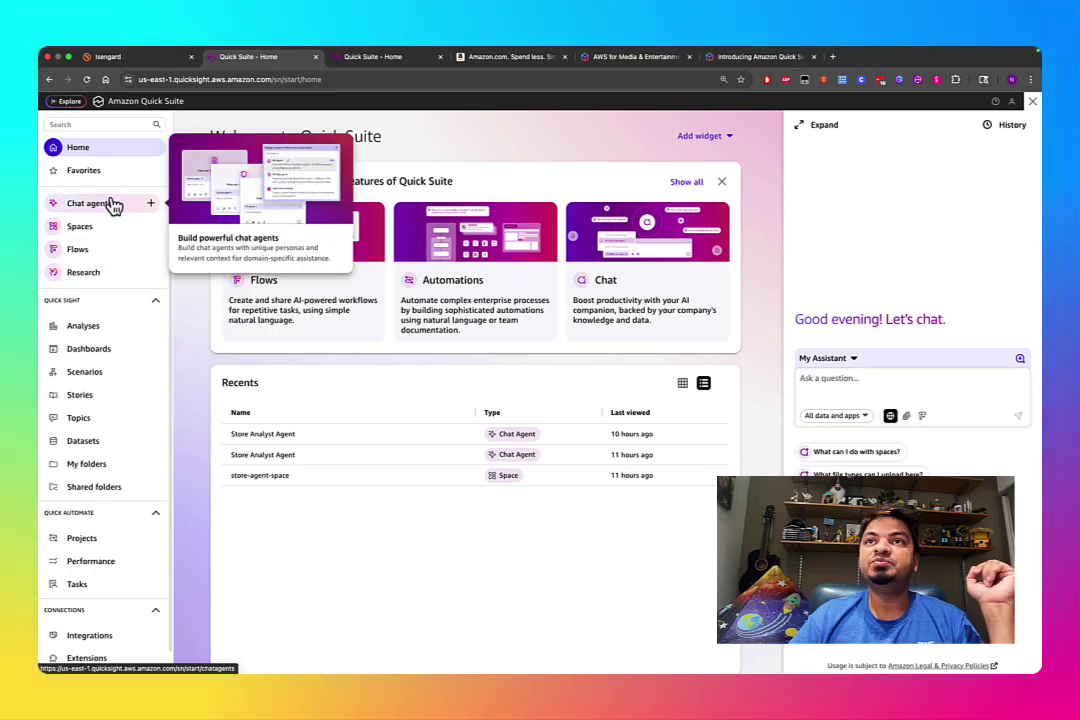
left_click(95, 236)
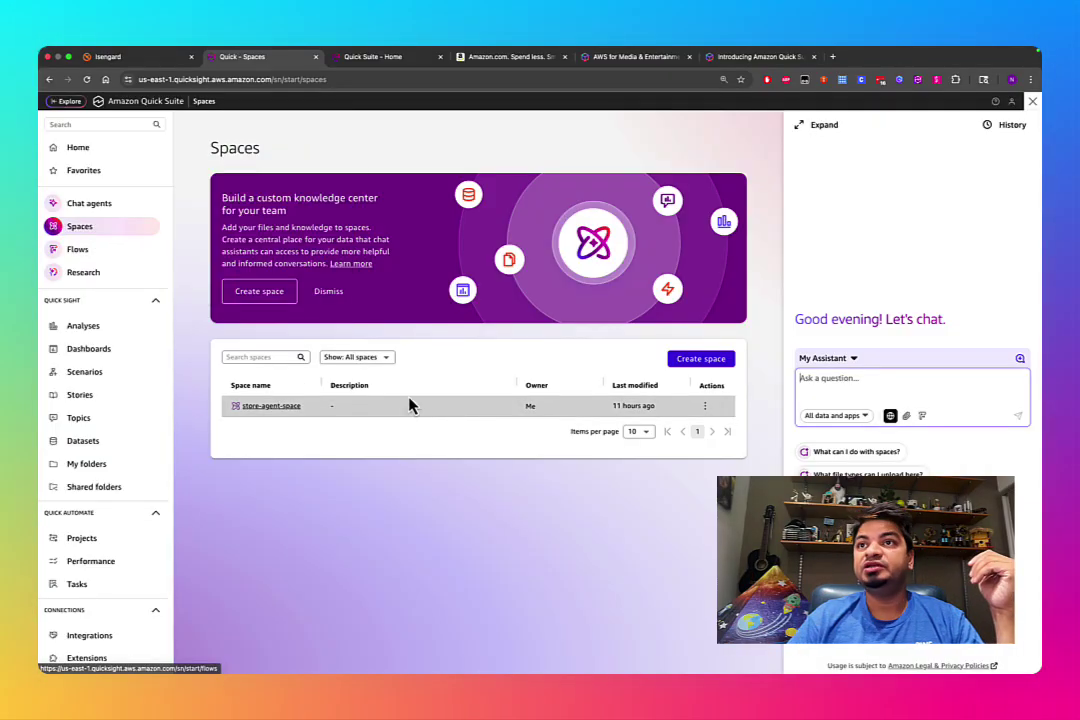
left_click(272, 407)
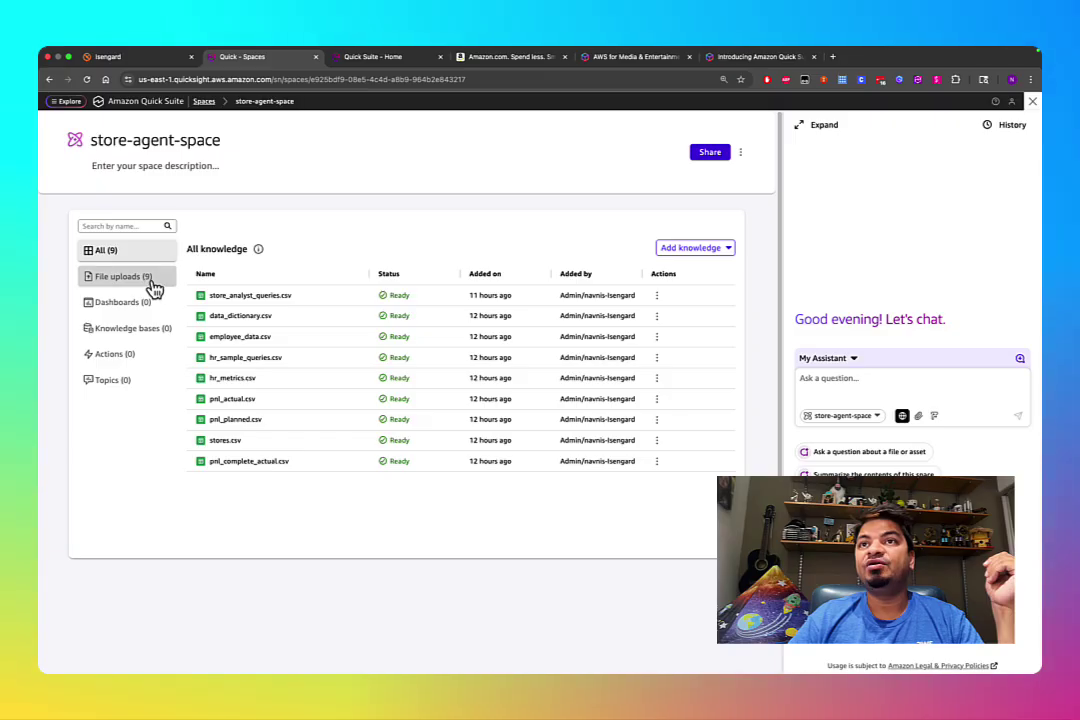
left_click(152, 283)
left_click(145, 312)
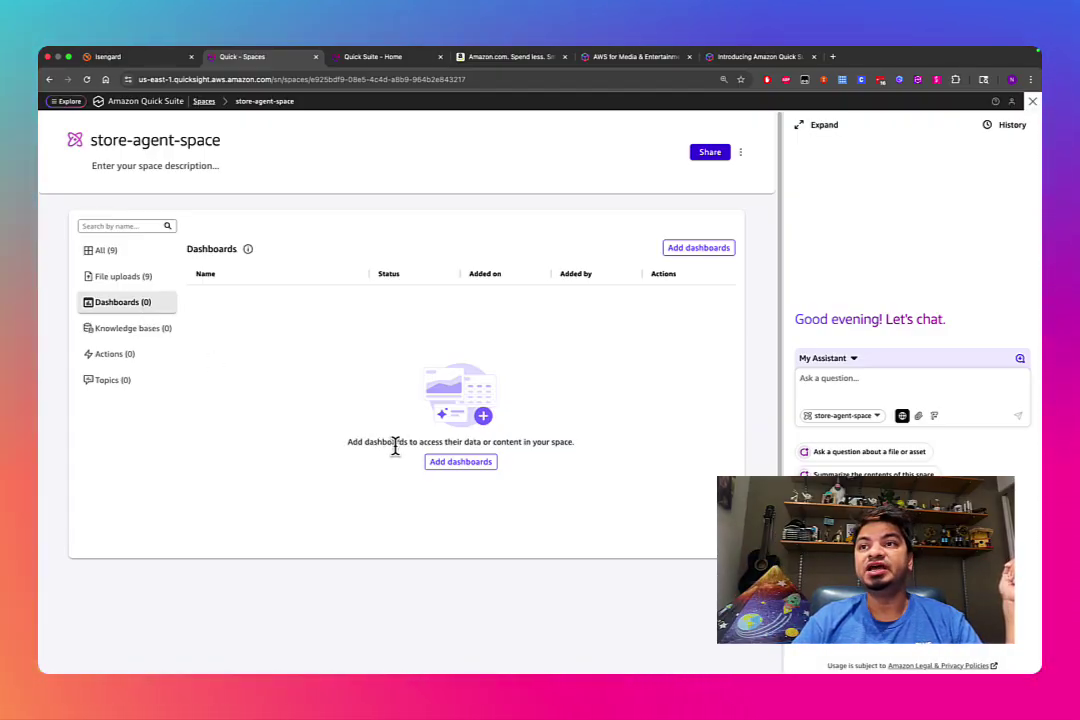
- Go from adding a dashboard to the space to dashboard creation, and open the first dim_customer analysis
left_click(466, 476)
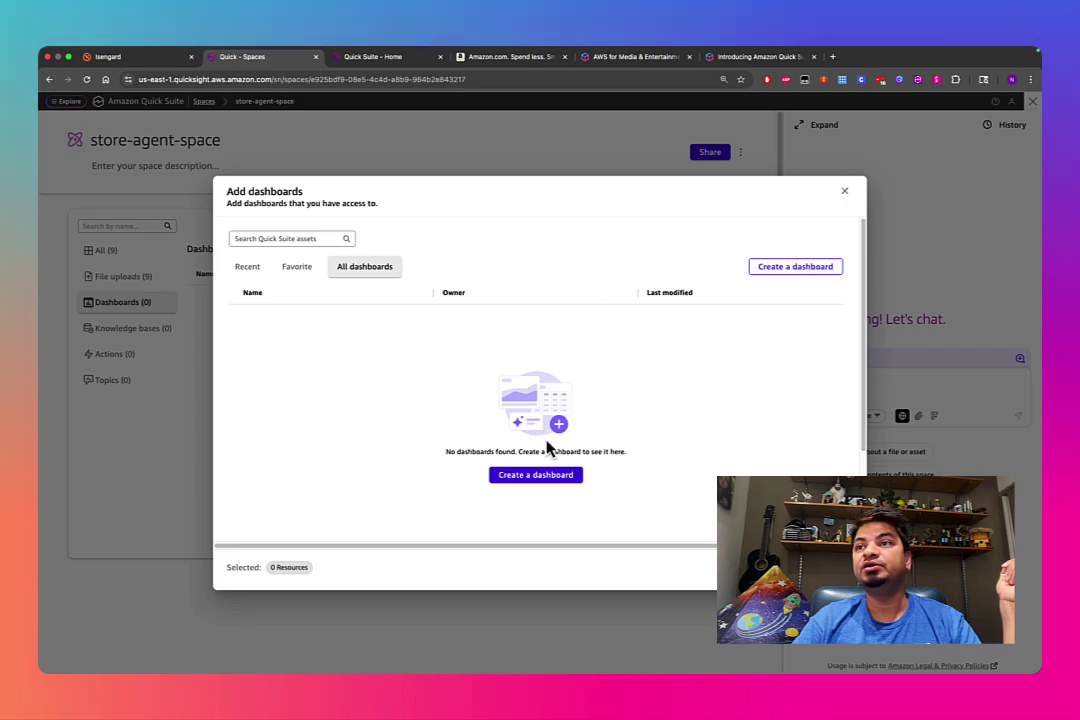
left_click(794, 269)
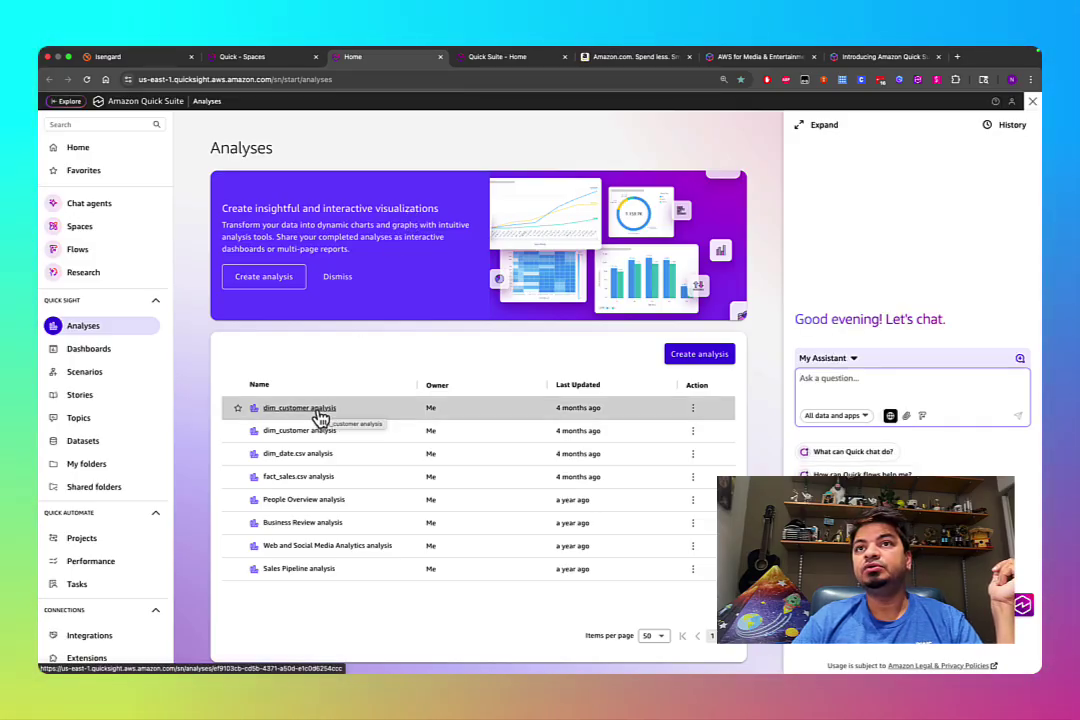
left_click(115, 352)
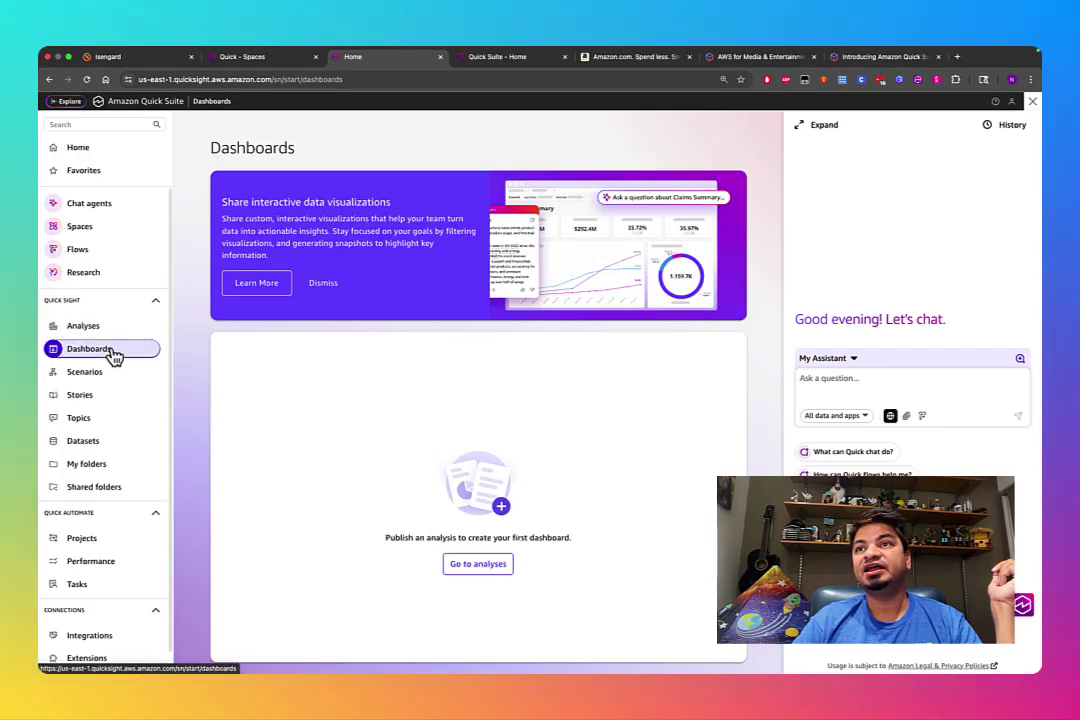
left_click(490, 567)
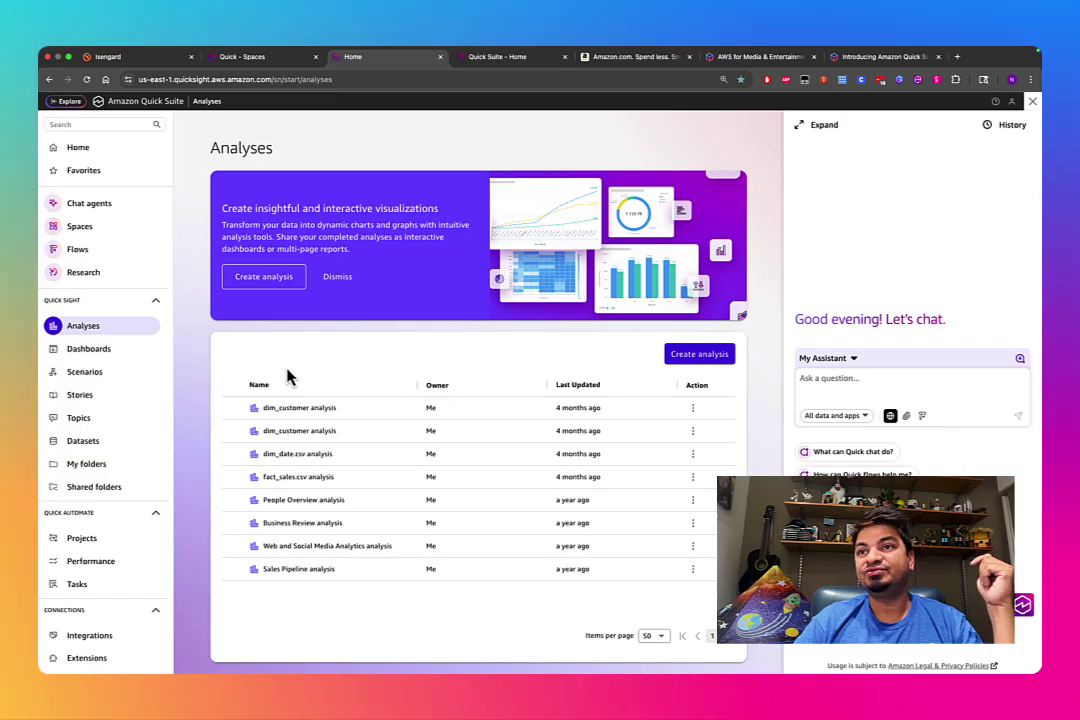
left_click(292, 417)
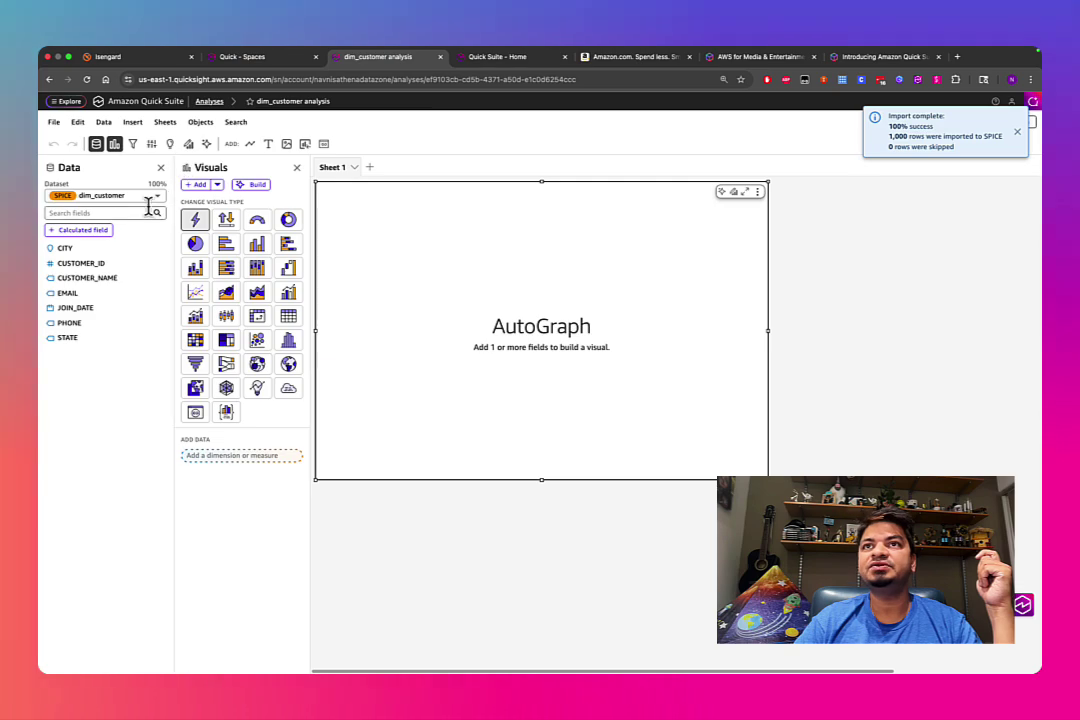
- Return to store-agent-space through the Quick Suite home page and view its dashboards and knowledge bases
left_click(155, 104)
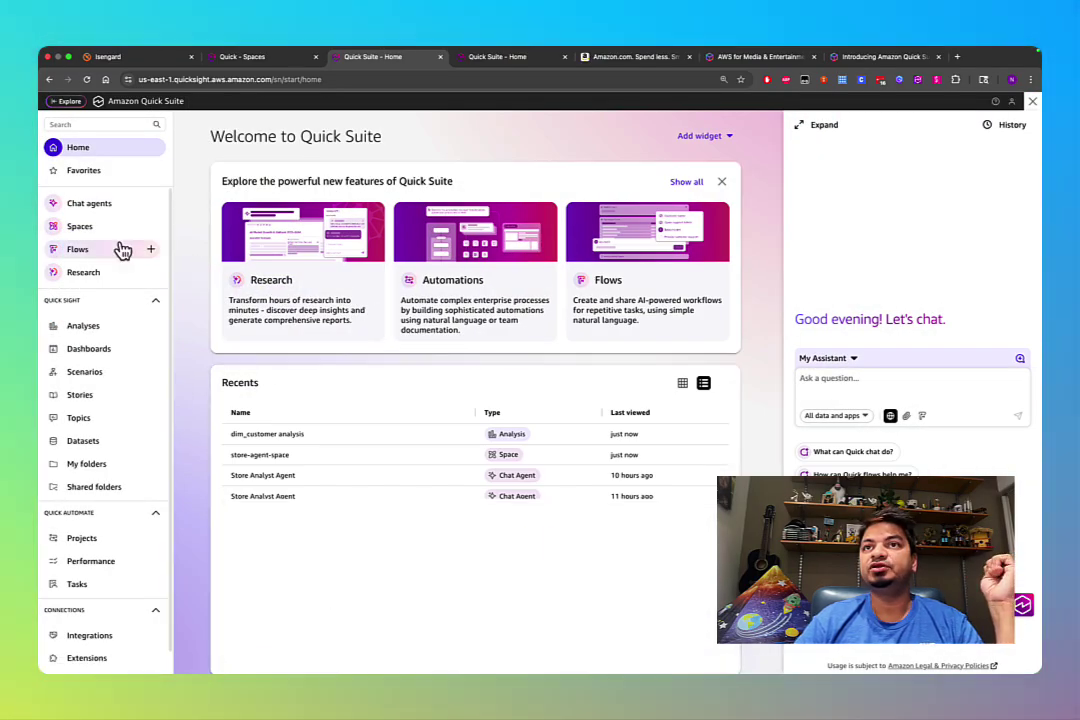
left_click(97, 232)
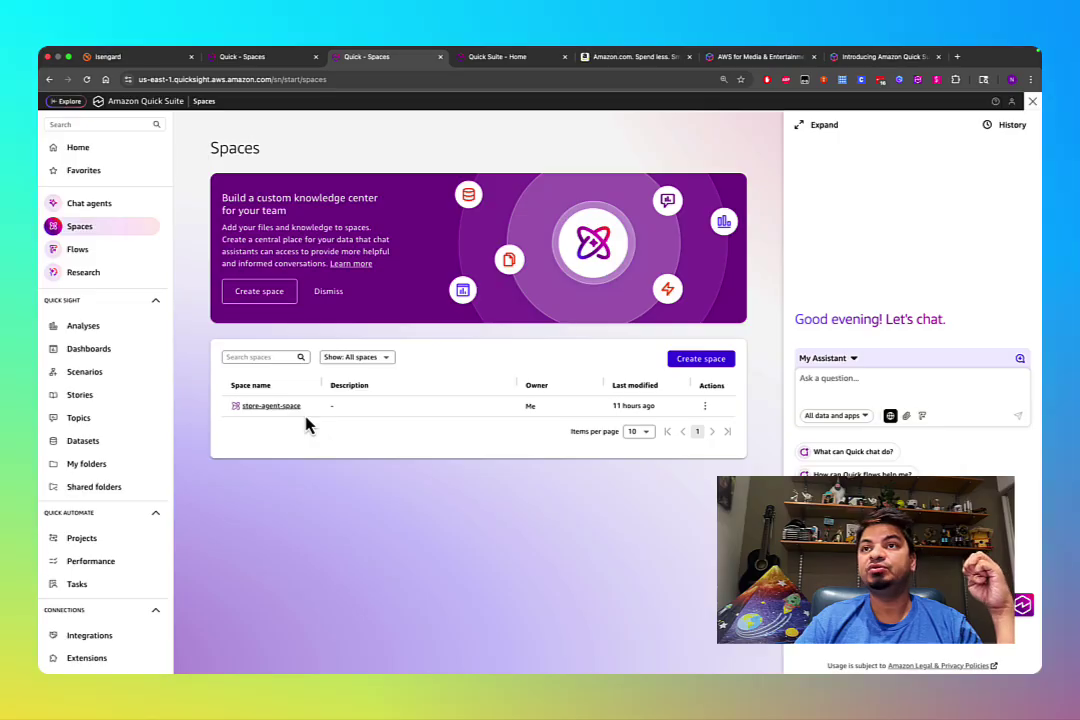
left_click(293, 410)
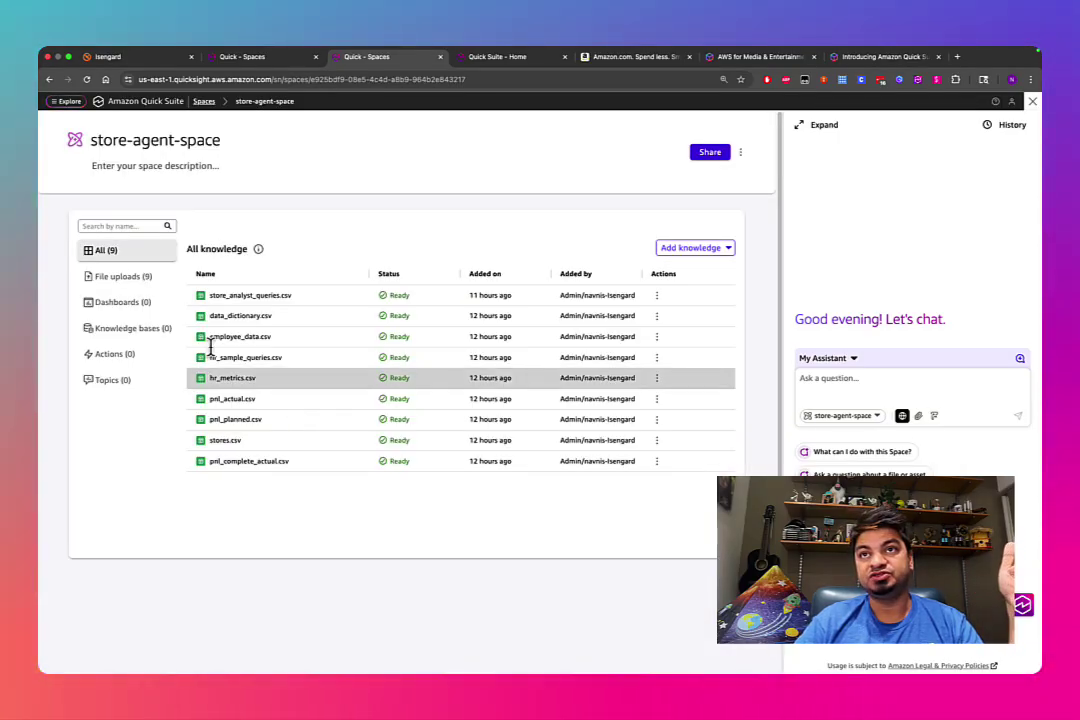
left_click(140, 308)
left_click(140, 330)
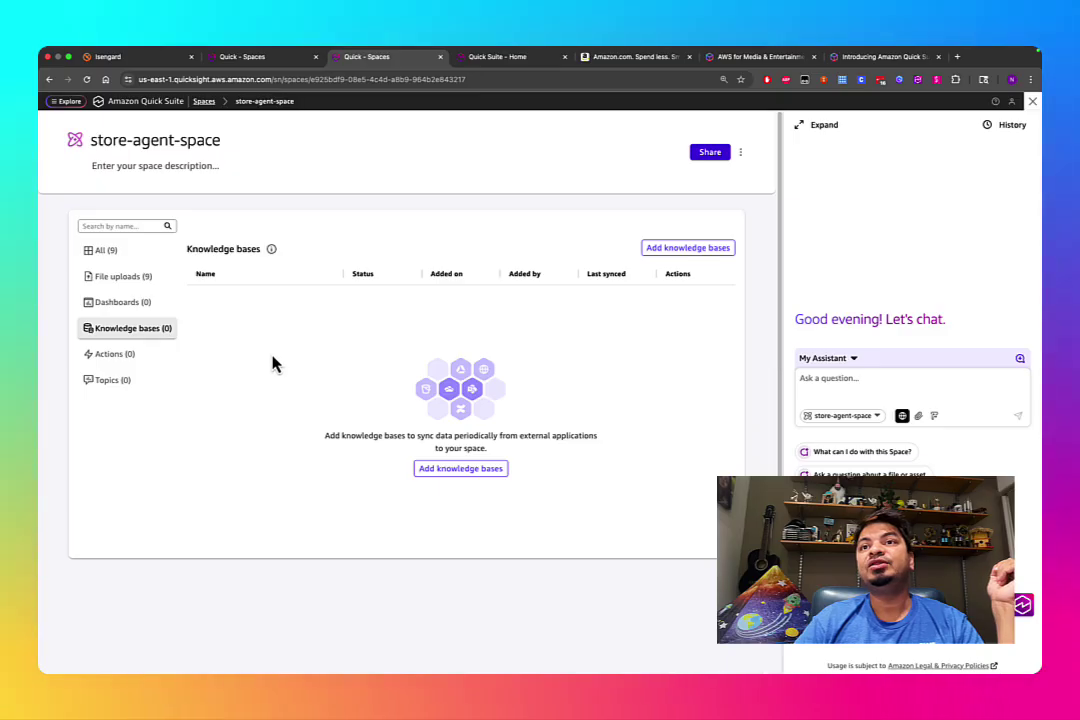
- Go from adding a knowledge base to creating one, and examine the integrations available for setup
left_click(690, 250)
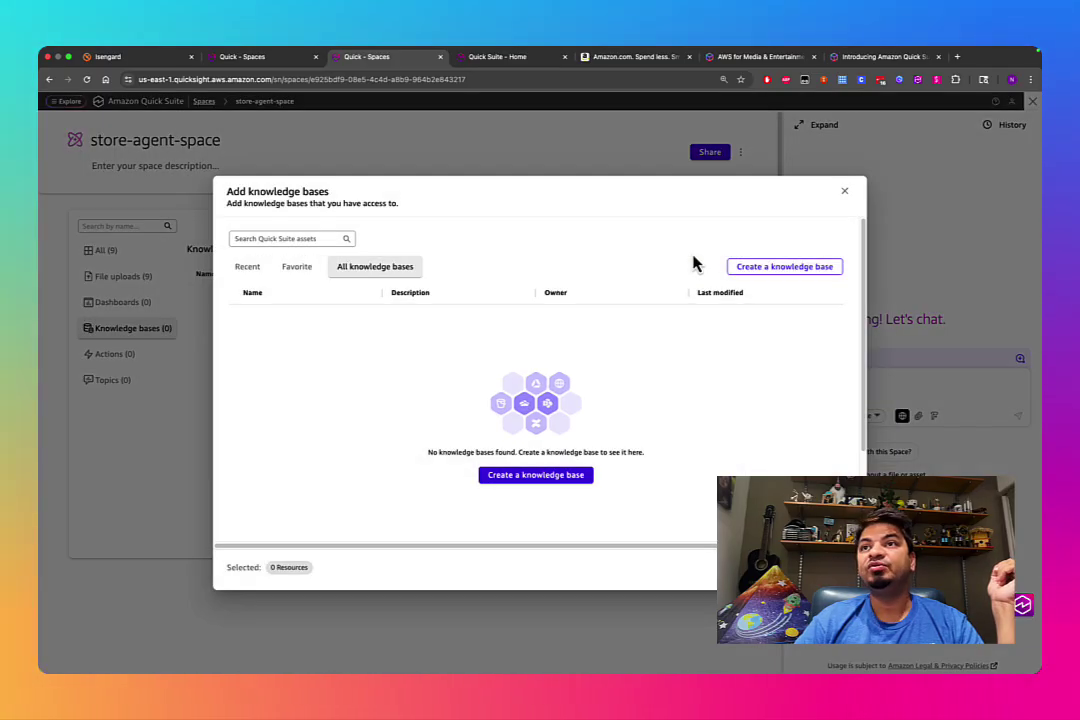
left_click(557, 478)
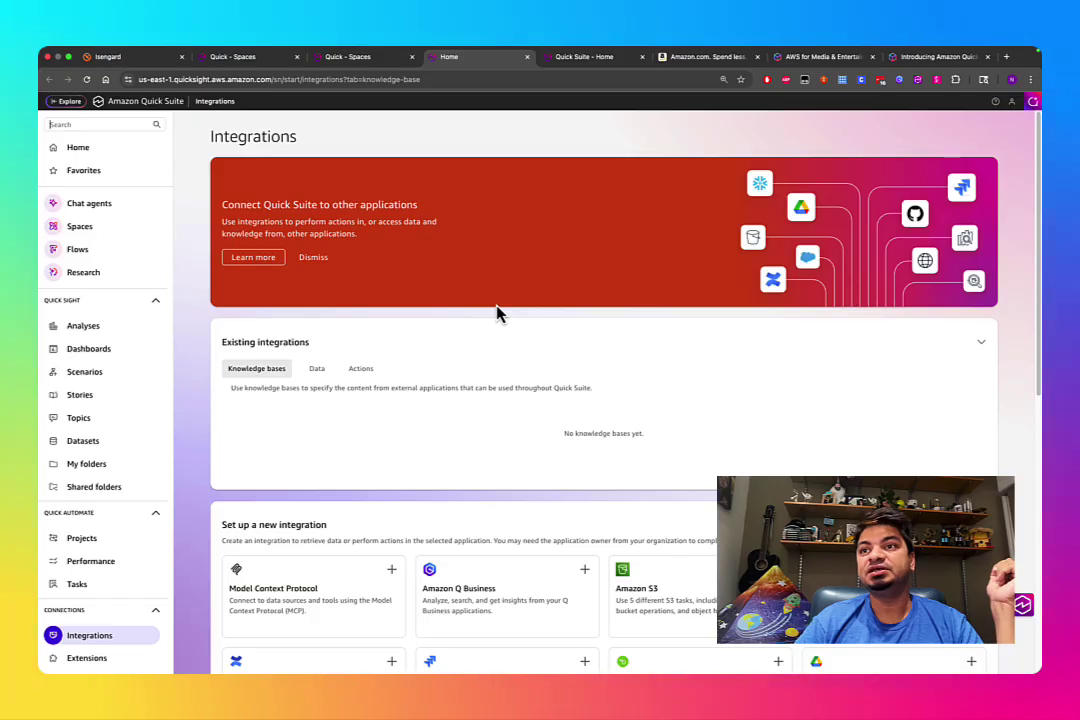
scroll(590, 252, "down", 5)
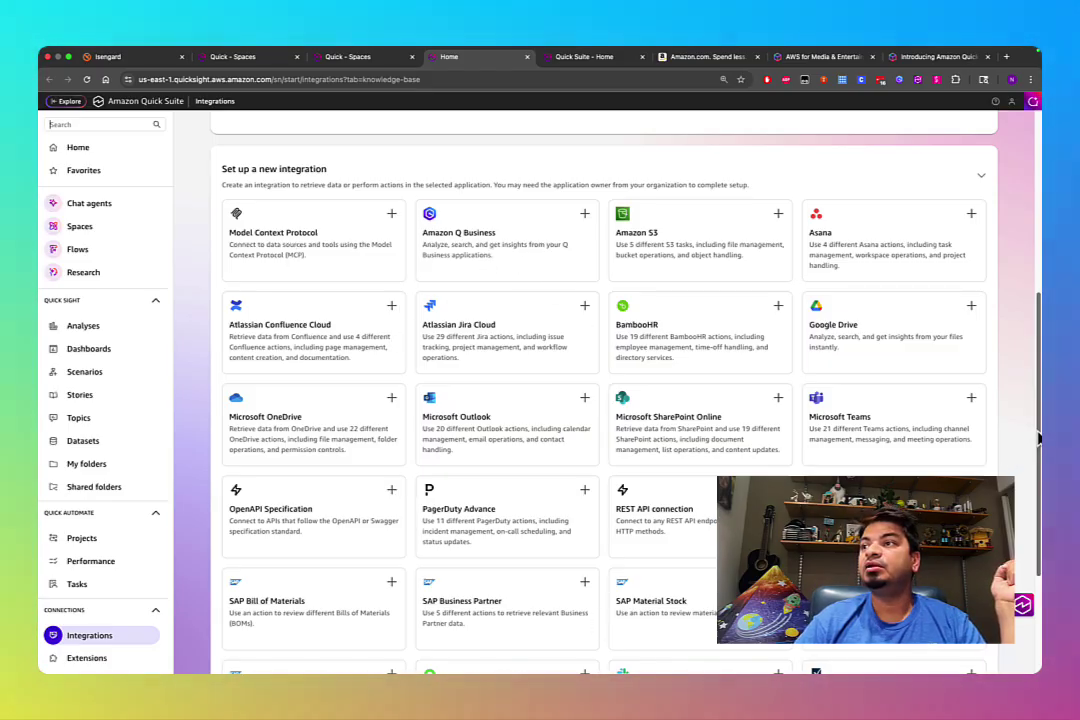
mouse_move(1037, 450)
left_mouse_down()
mouse_move(1037, 538)
mouse_move(957, 282)
mouse_move(1037, 458)
mouse_move(1022, 438)
left_mouse_up()
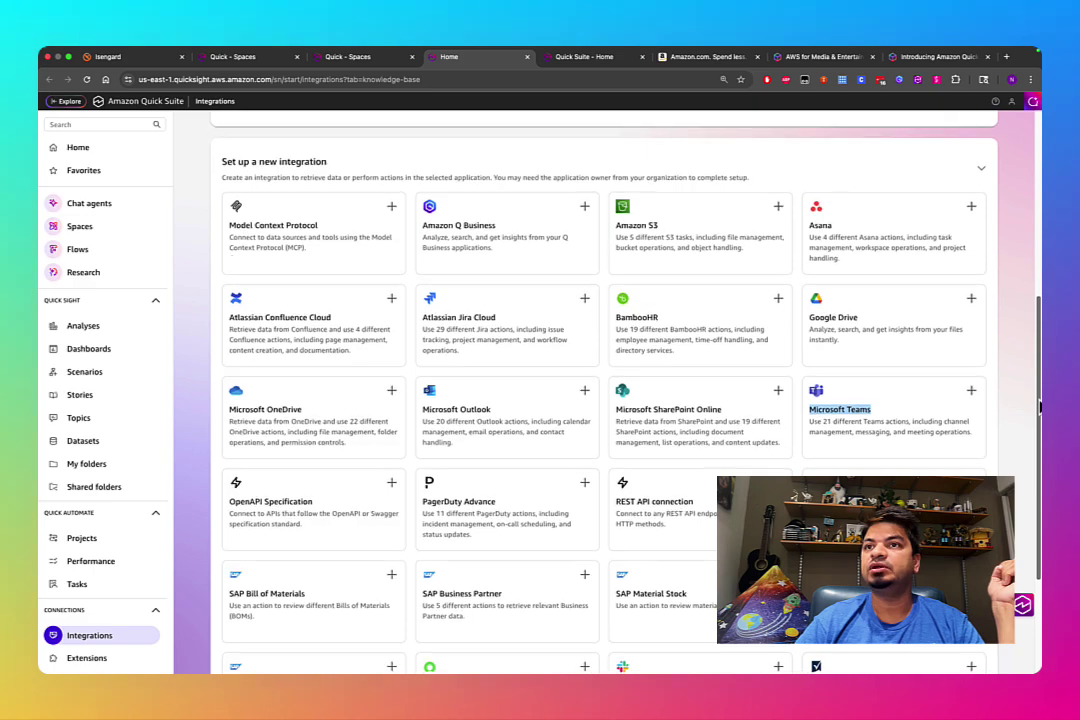
scroll(634, 440, "down", 1)
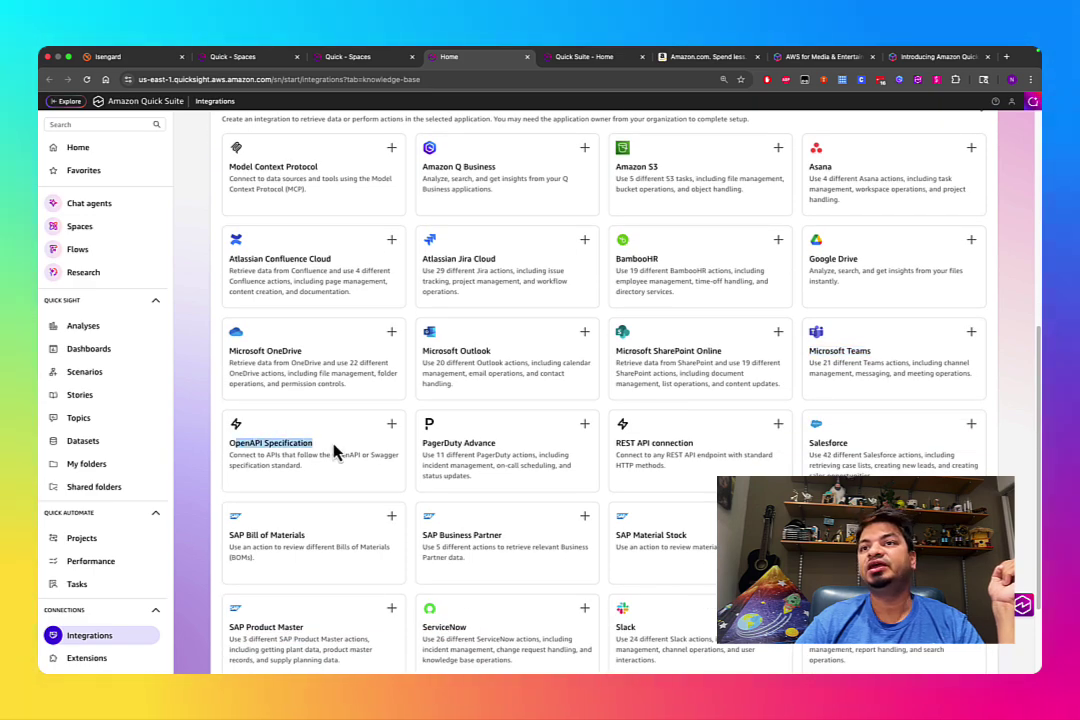
left_click_drag(1038, 410, 1015, 193)
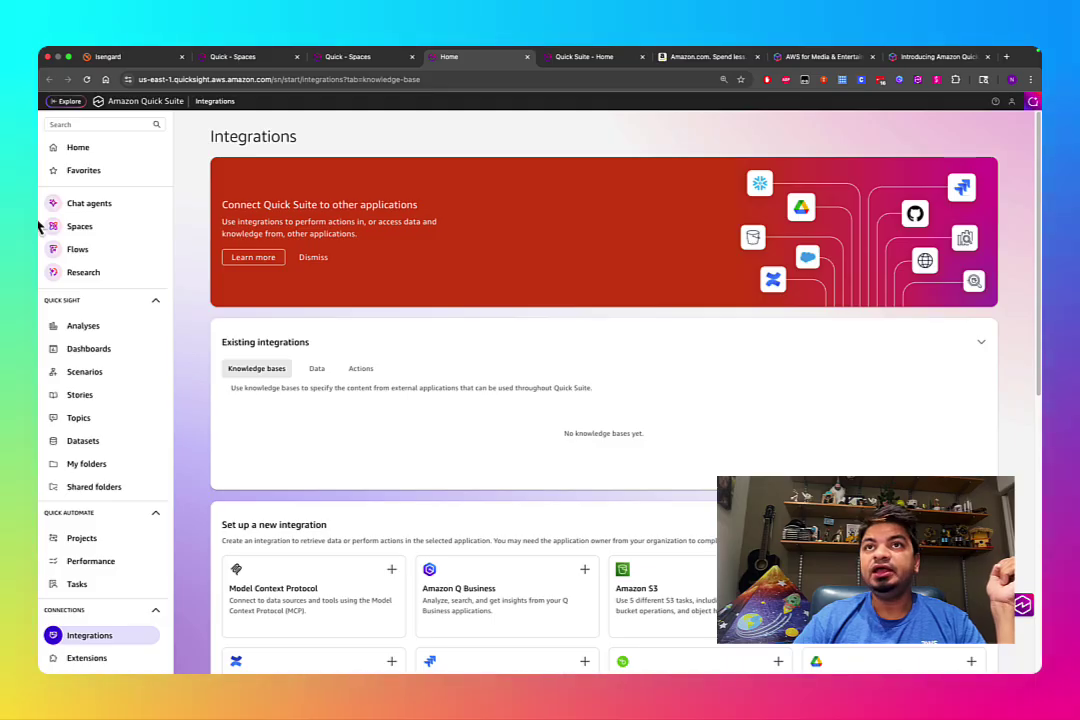
- Reopen store-agent-space from the Spaces list and view its knowledge bases and actions
left_click(80, 226)
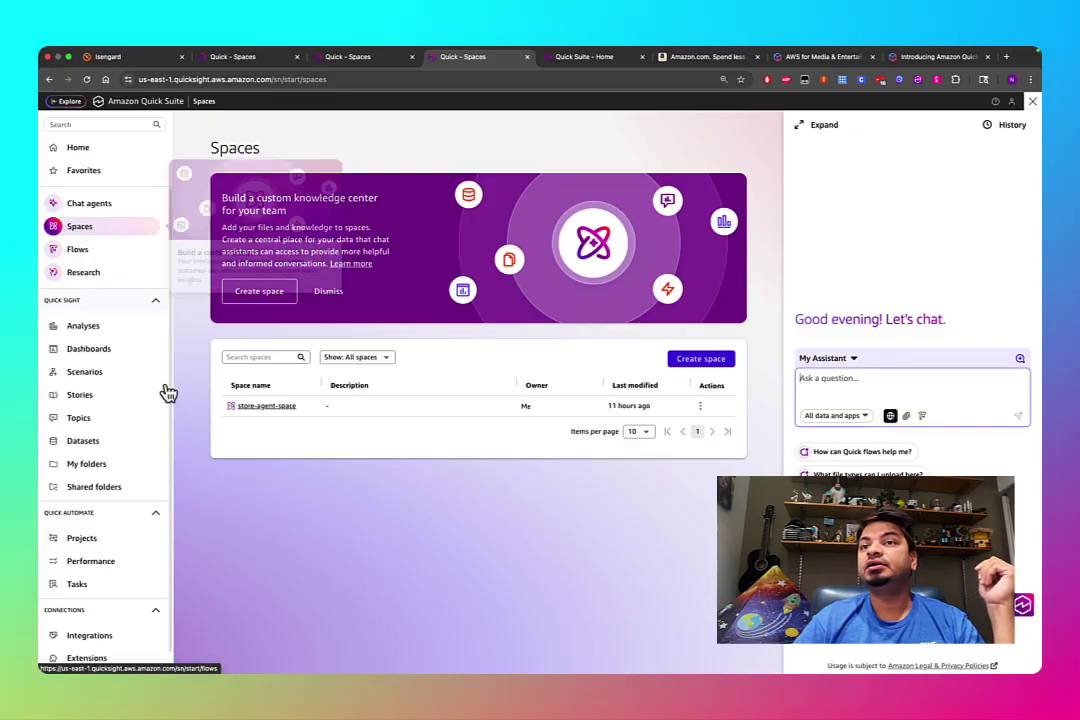
left_click(247, 407)
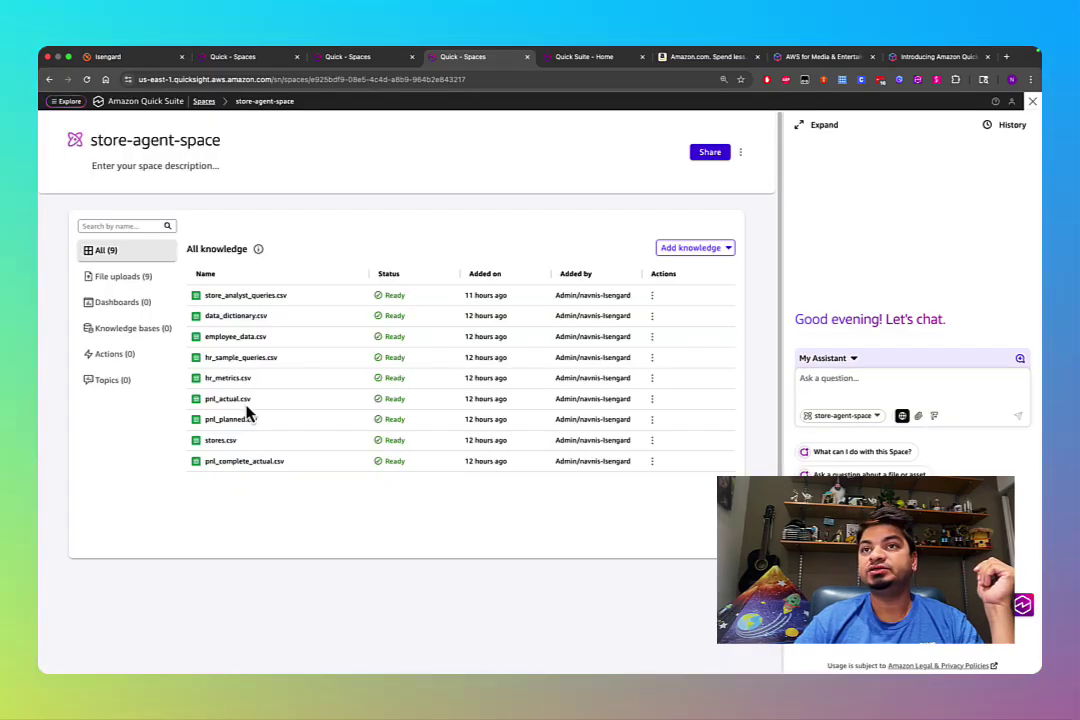
left_click(145, 330)
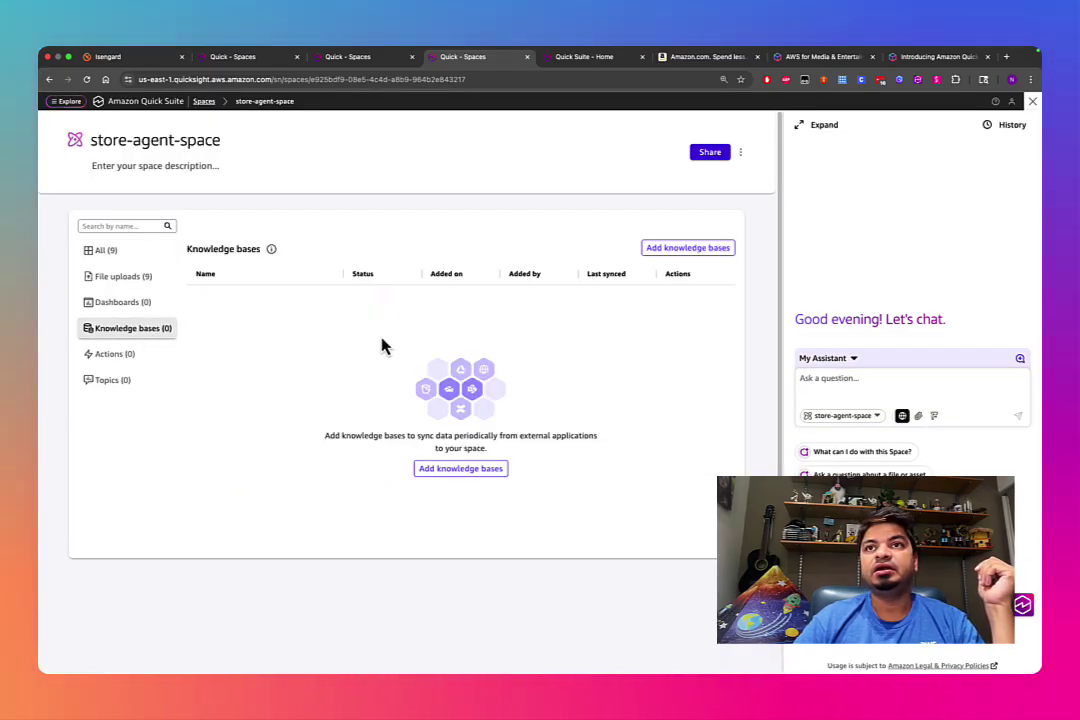
left_click(137, 366)
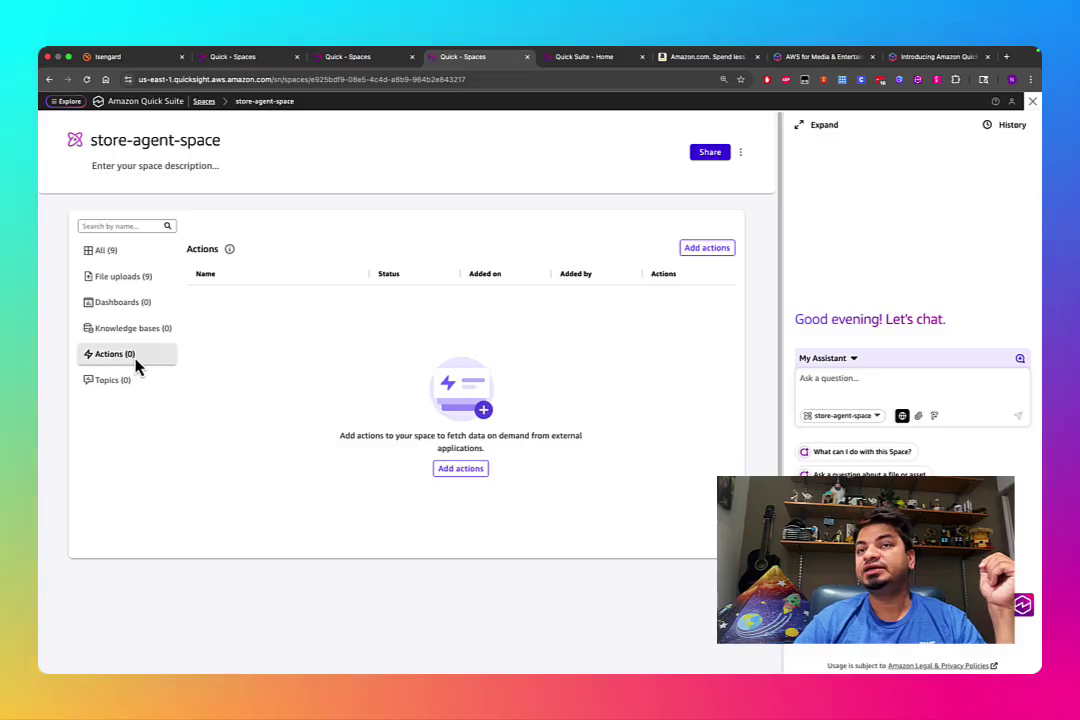
- Add the AnyCompanyResturantData topic to store-agent-space
left_click(127, 389)
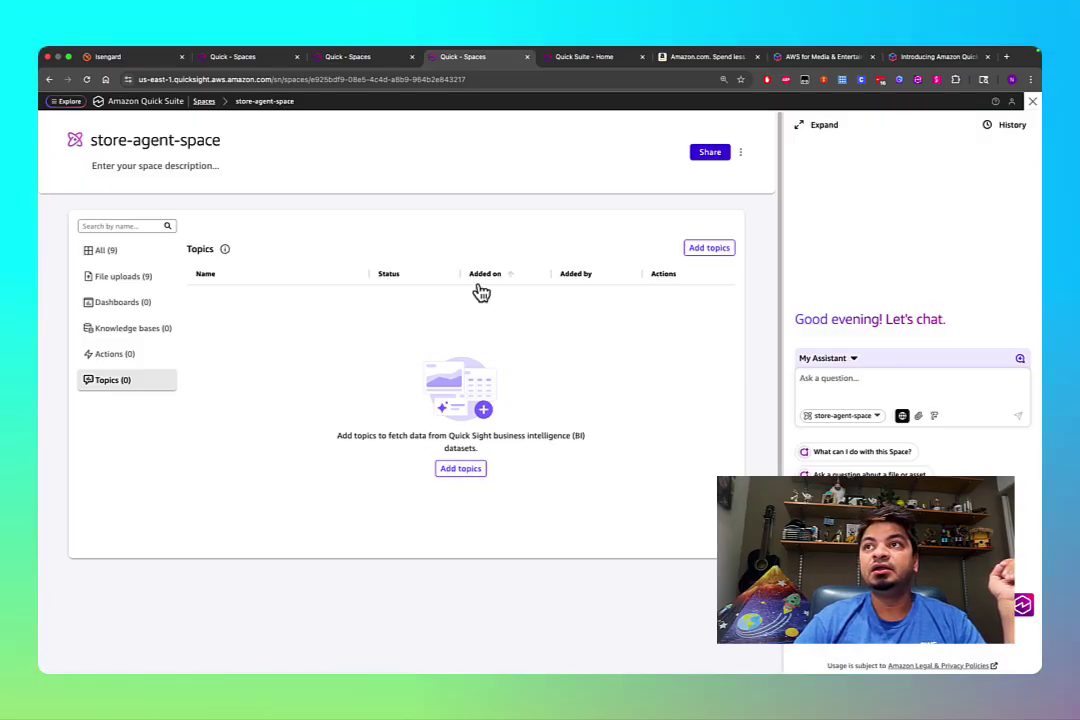
left_click(461, 469)
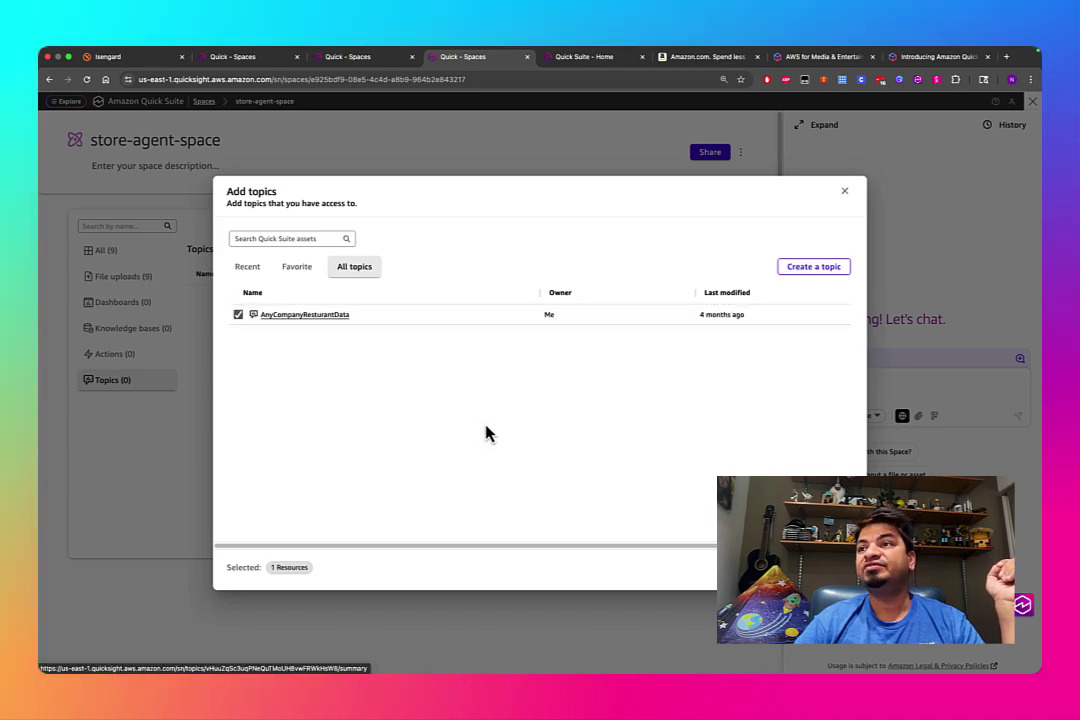
left_click(830, 567)
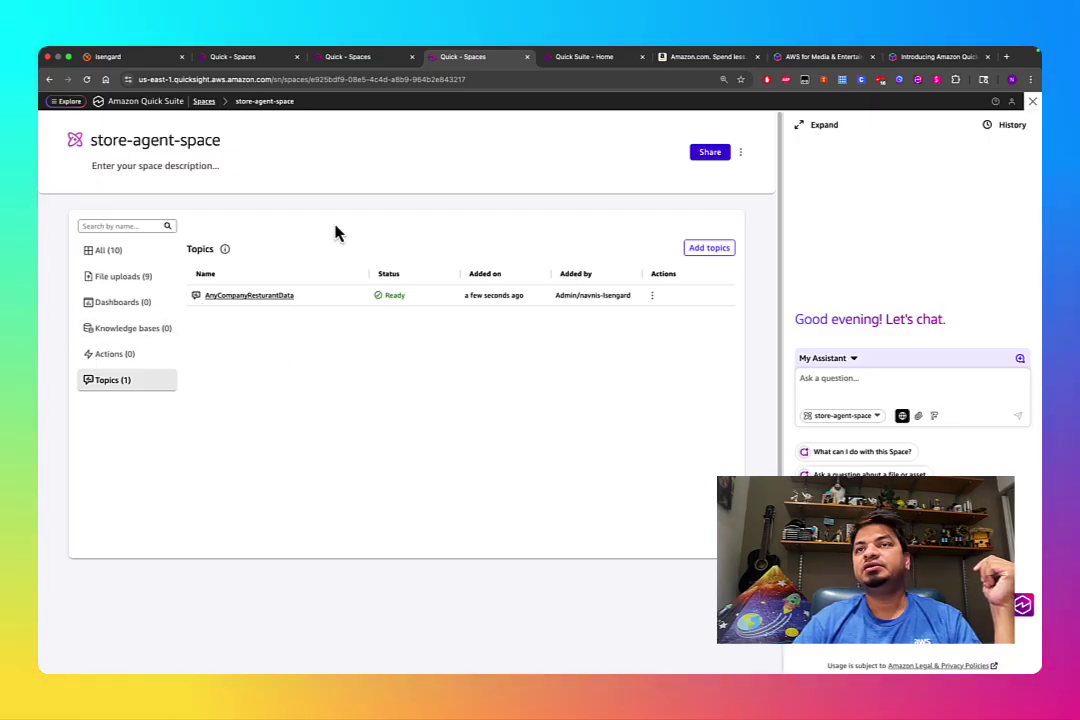
- Copy the full description text of the first Store Analyst Agent from its details in the chat agents list
left_click(205, 102)
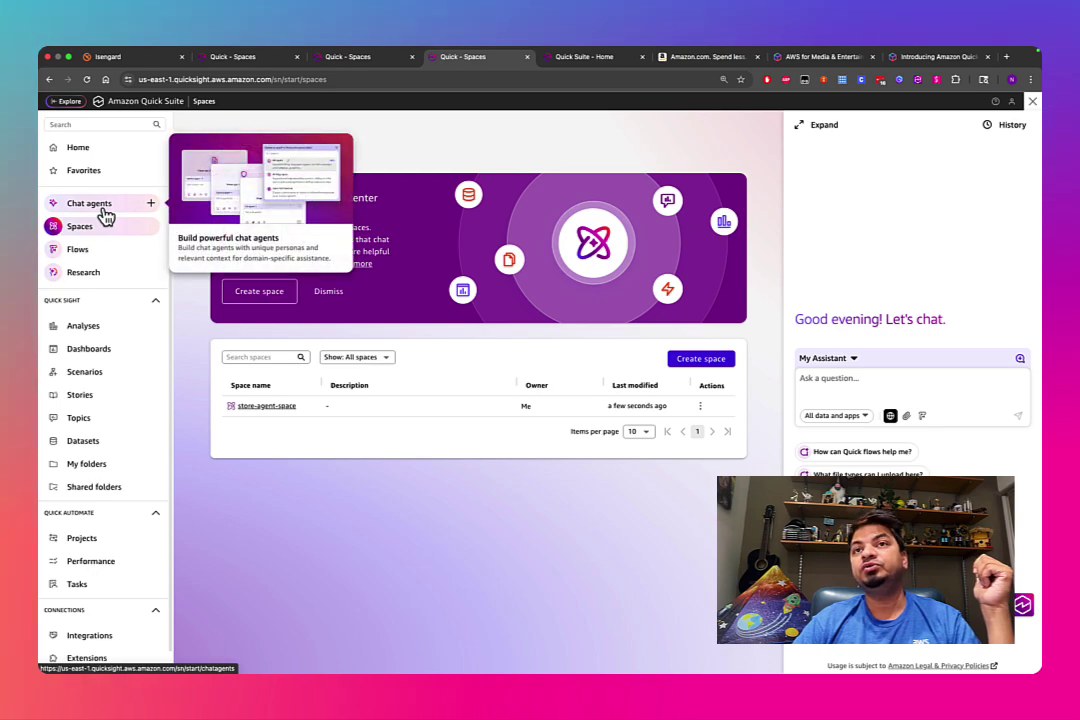
left_click(100, 211)
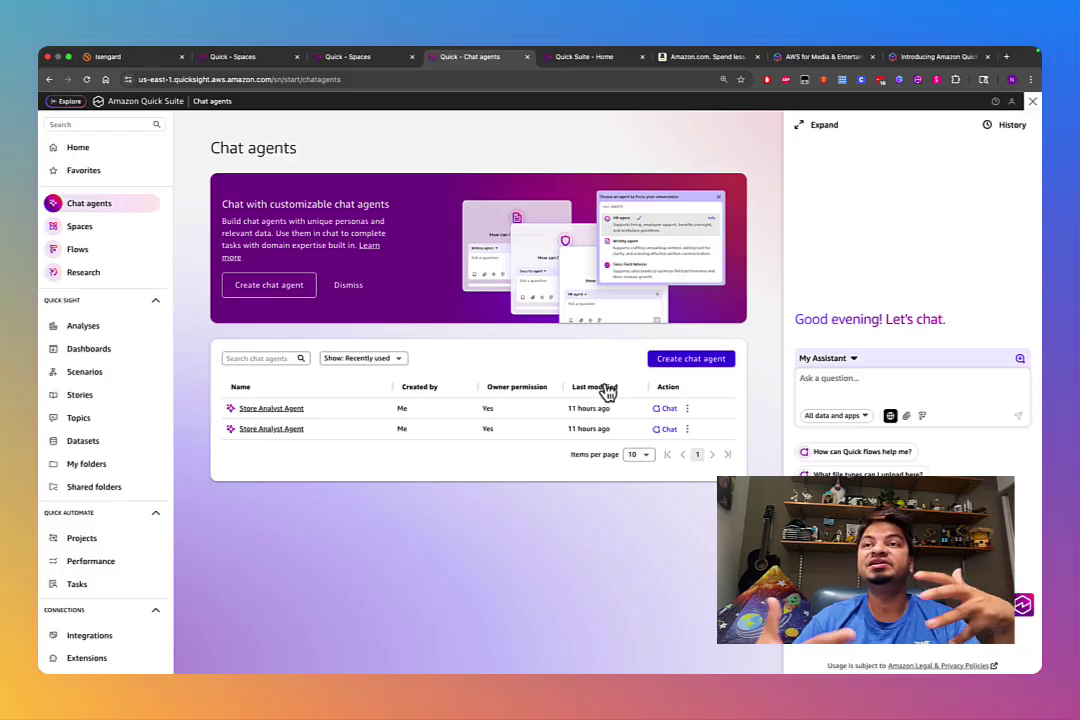
left_click(271, 409)
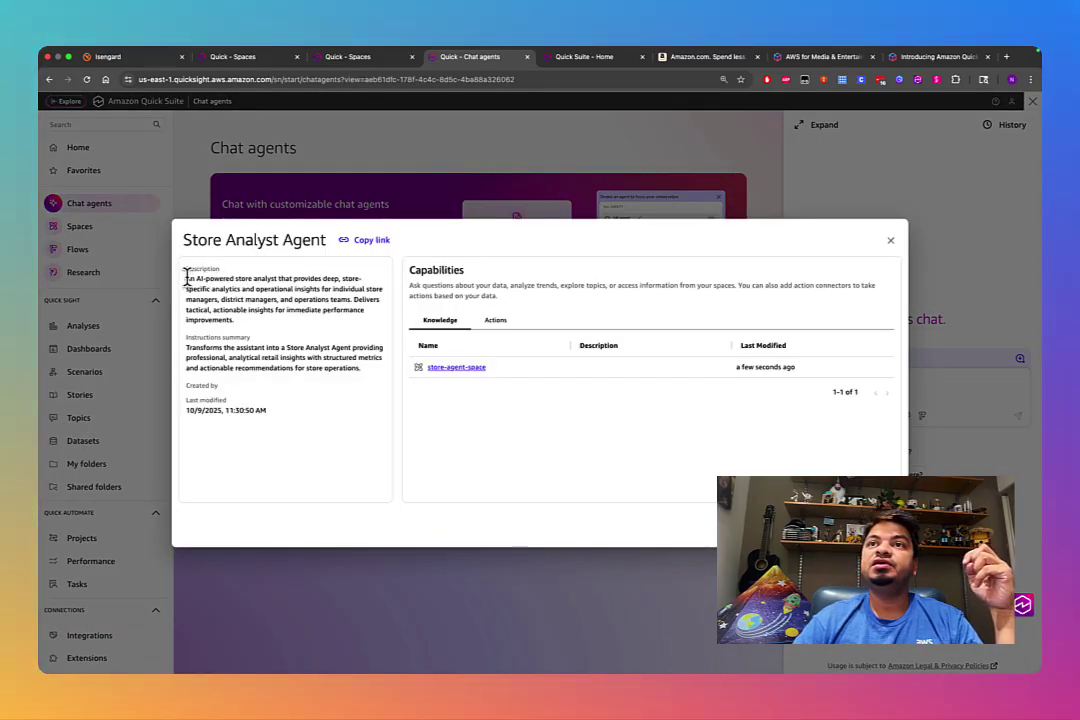
left_click_drag(187, 278, 264, 306)
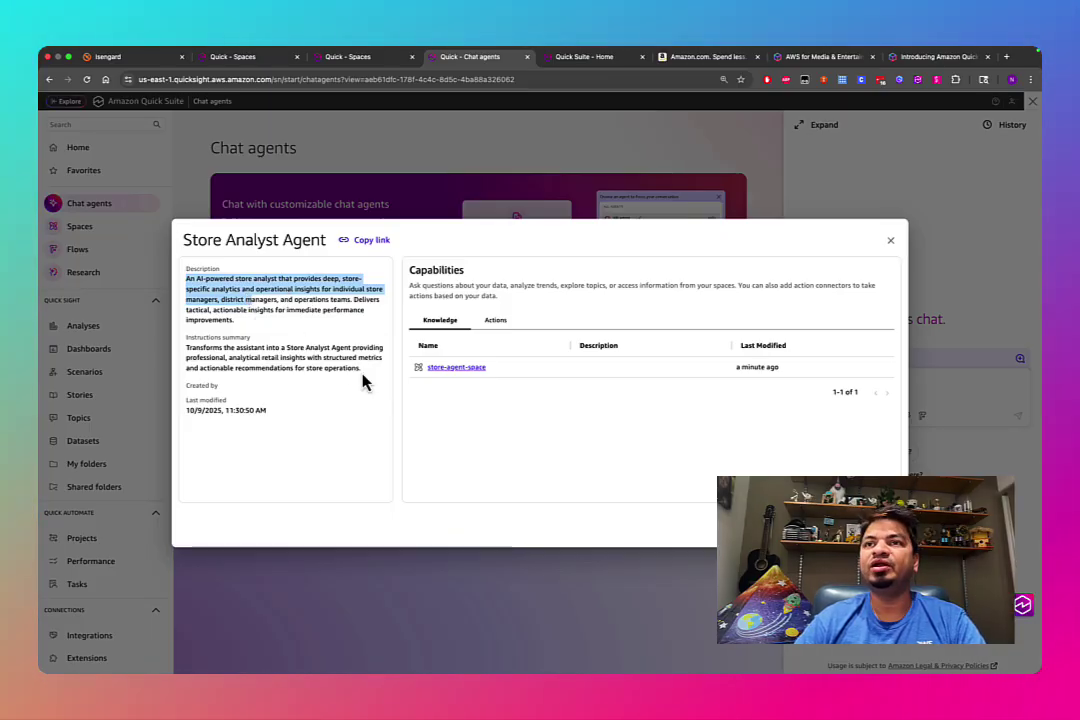
mouse_move(258, 310)
left_mouse_down()
mouse_move(299, 316)
mouse_move(188, 283)
left_mouse_up()
left_click_drag(272, 320, 184, 280)
key("super+c")
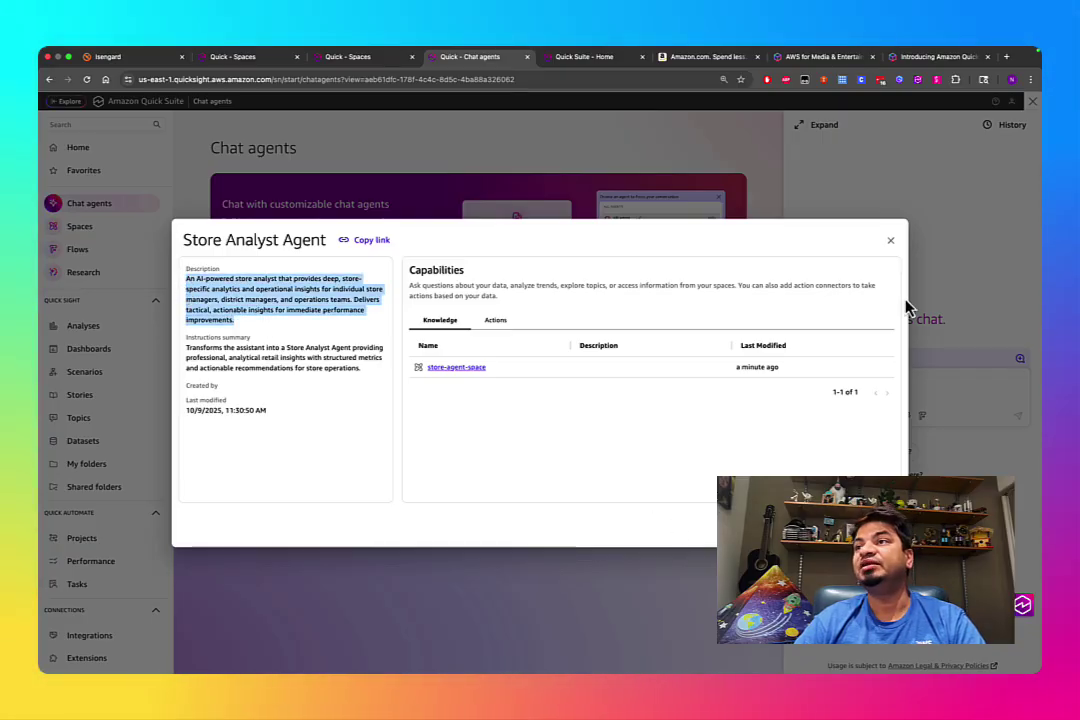
left_click(890, 240)
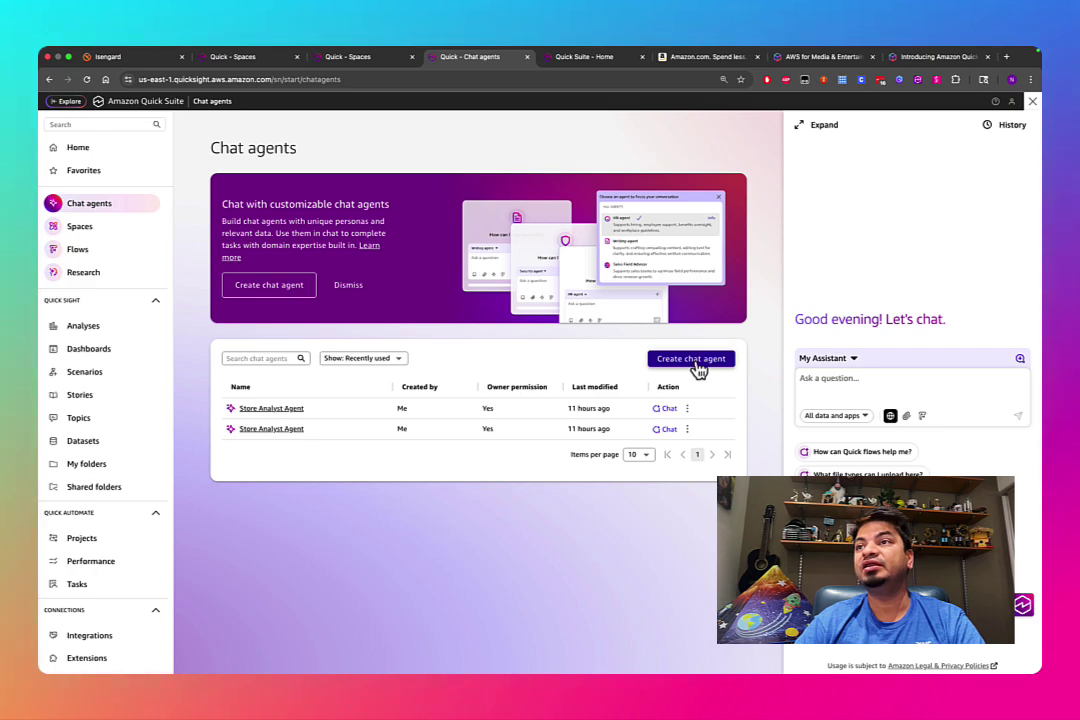
- Generate a new chat agent using the copied store analyst description as its prompt
left_click(691, 359)
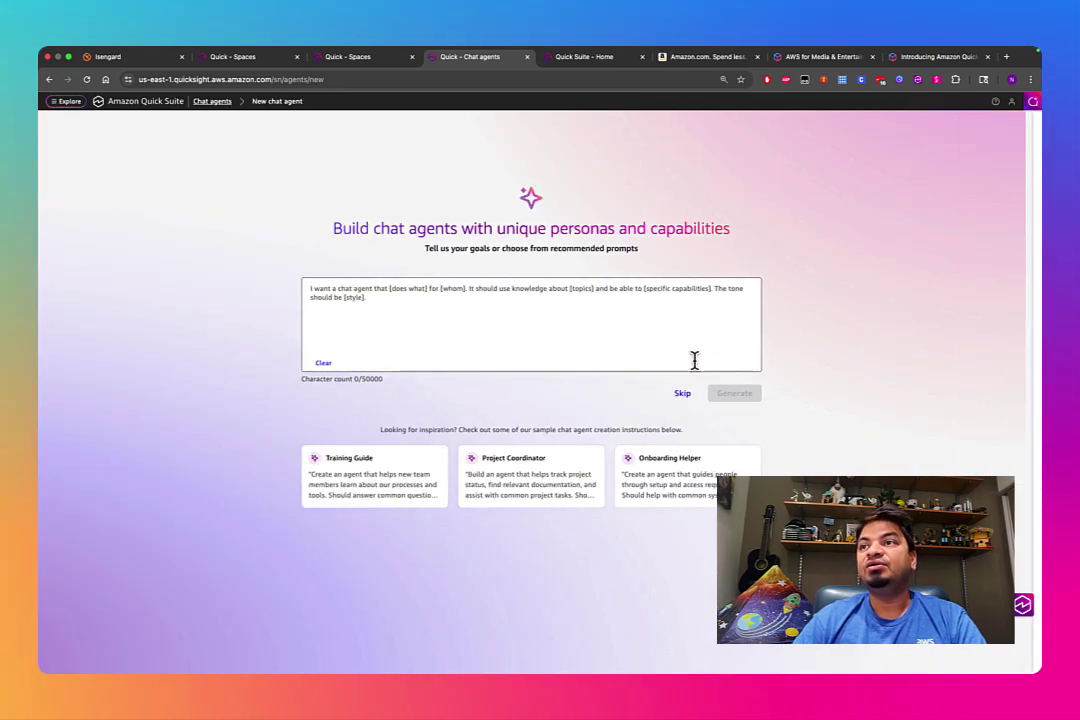
left_click(543, 306)
key("super+v")
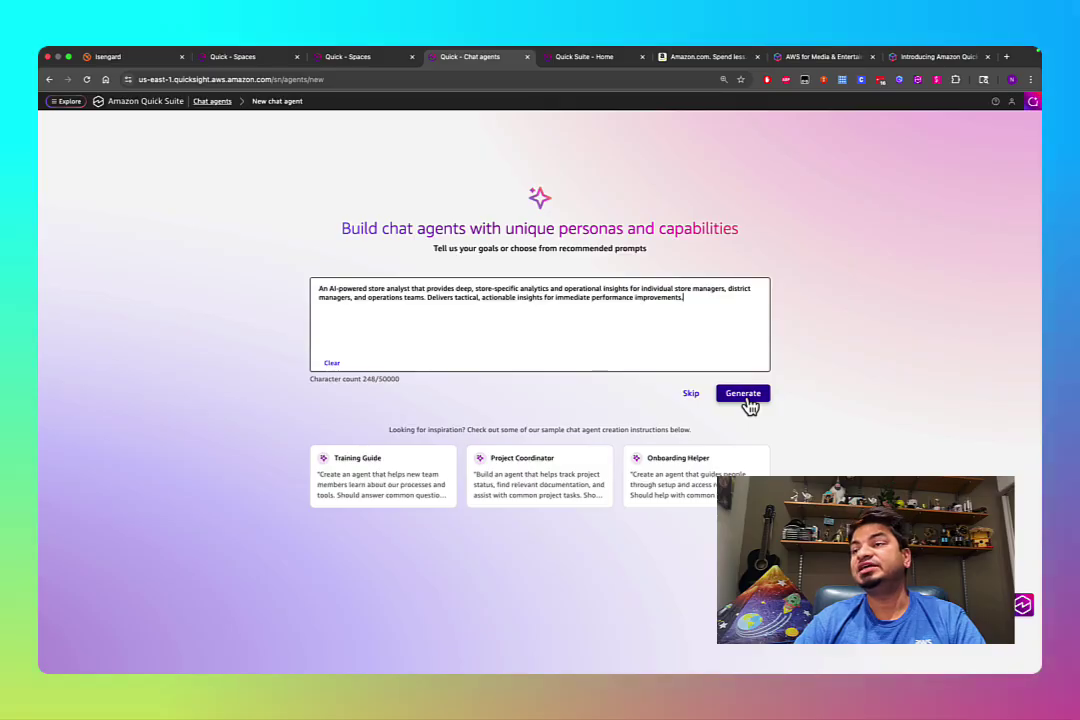
left_click(748, 405)
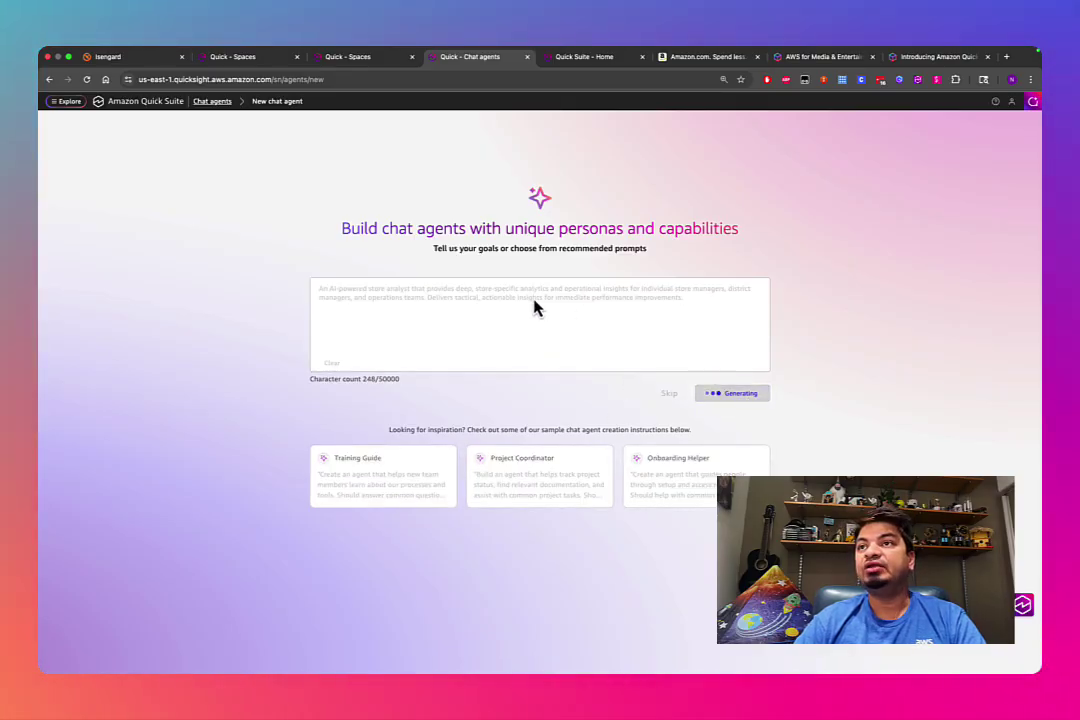
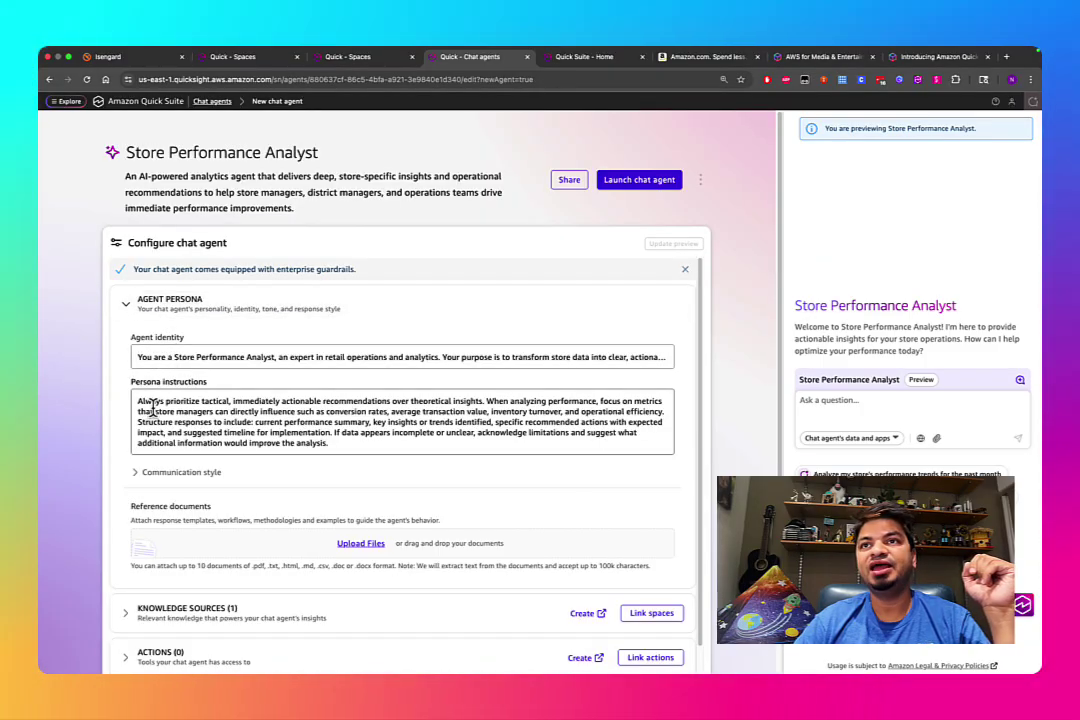
- Review the new agent's persona settings, including the communication style's tone, response format and length
scroll(700, 510, "down", 1)
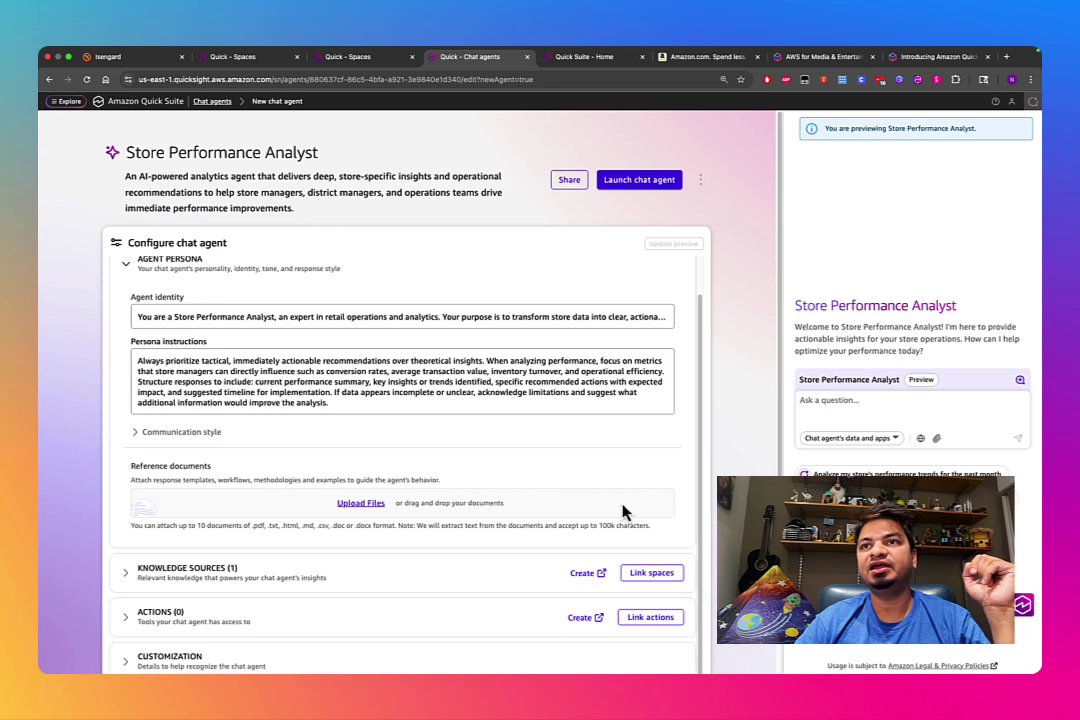
left_click(201, 440)
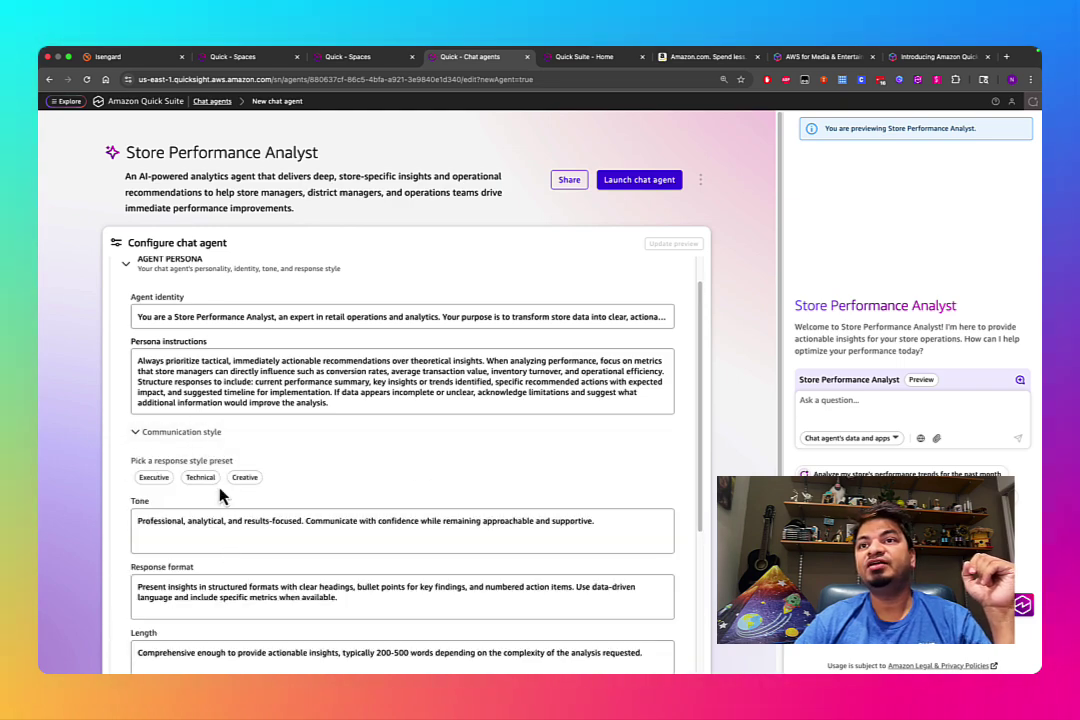
left_click_drag(701, 410, 700, 495)
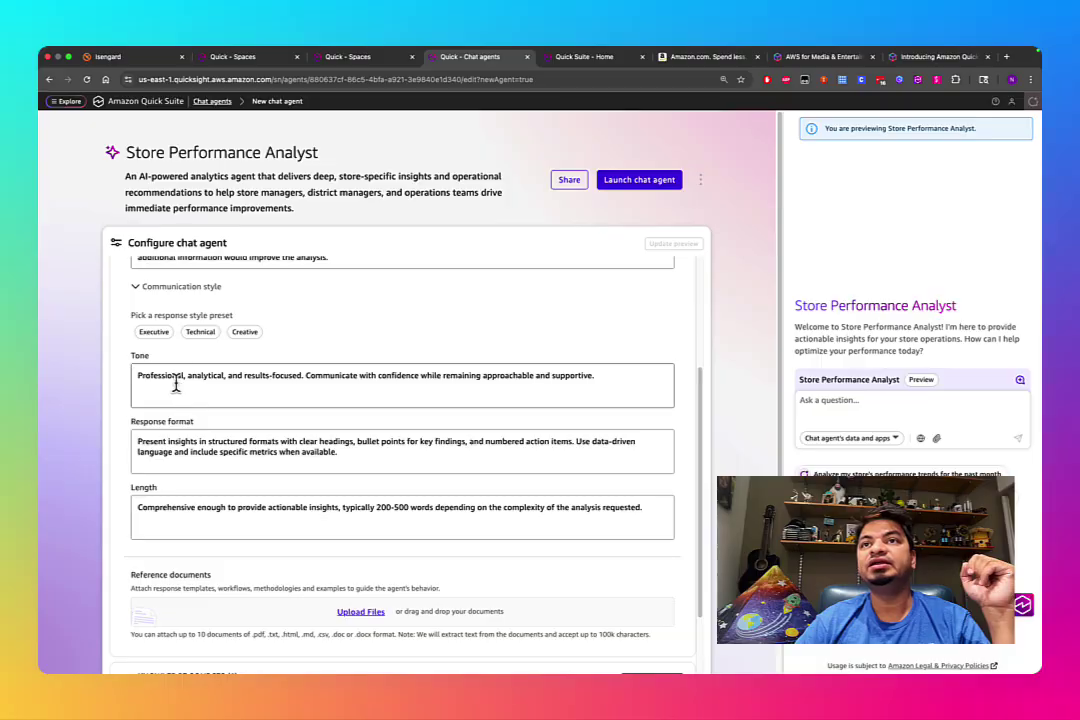
left_click(143, 288)
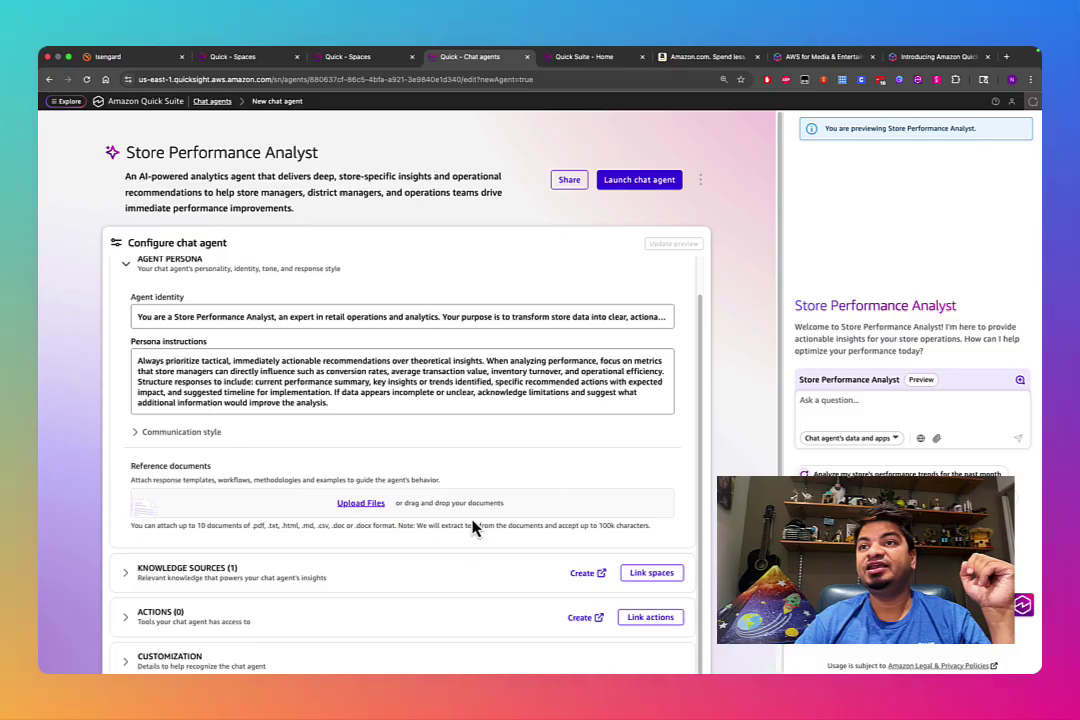
- Review the agent's knowledge sources, actions, and customization details with the welcome message and suggested prompts
left_click(217, 574)
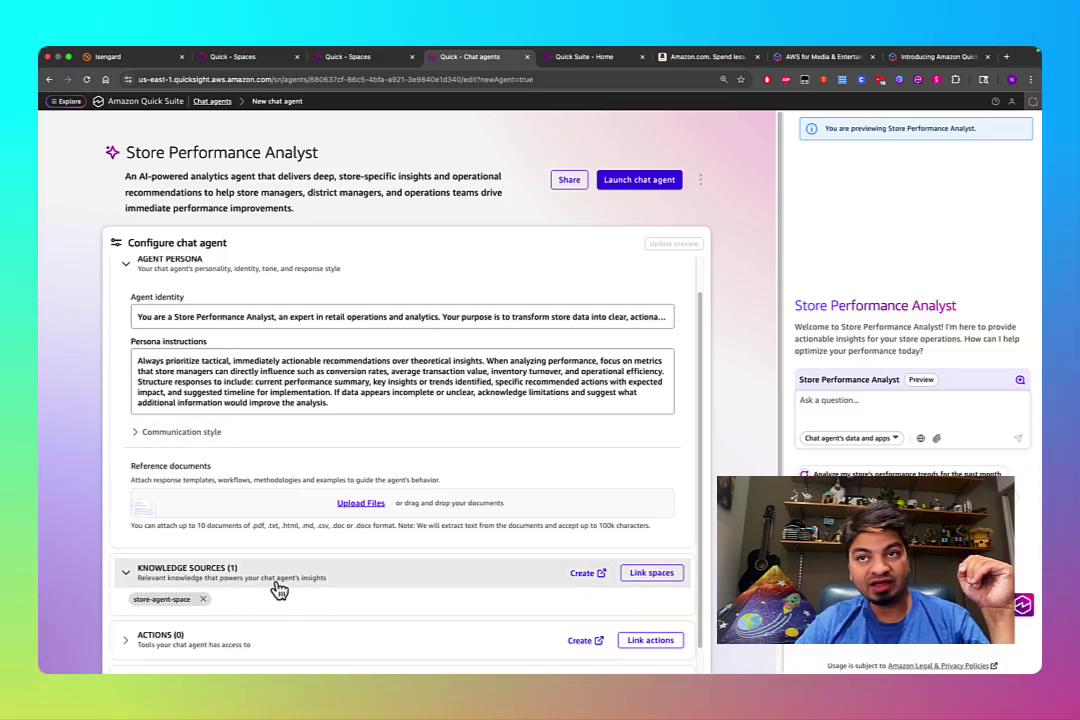
left_click(316, 580)
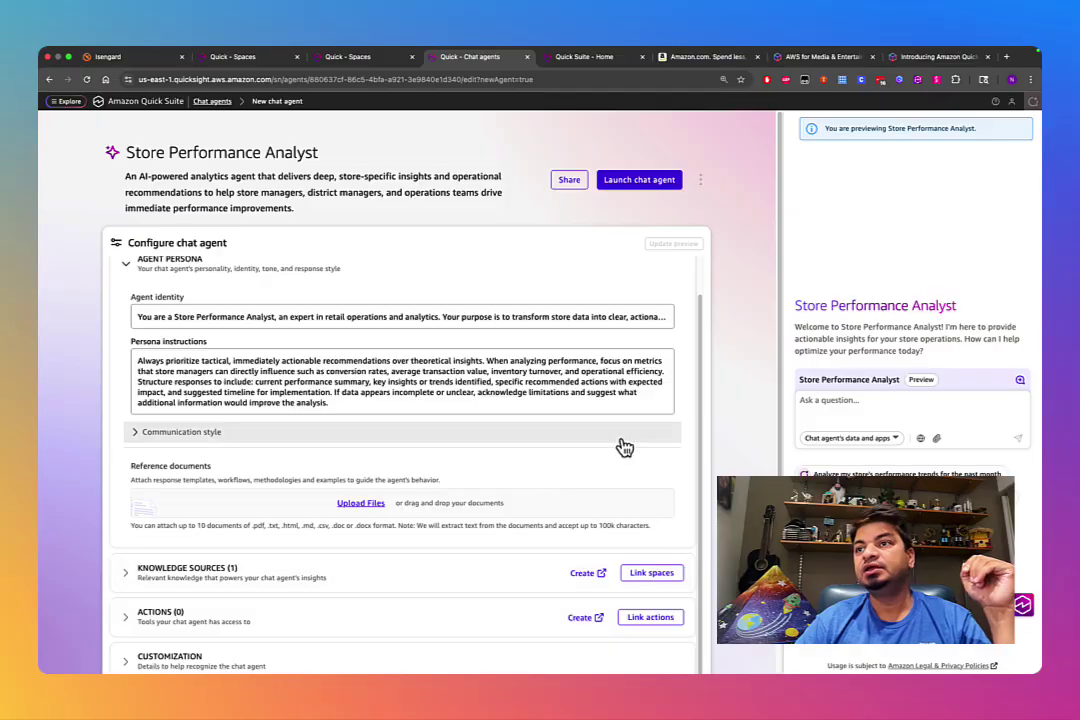
left_click(297, 622)
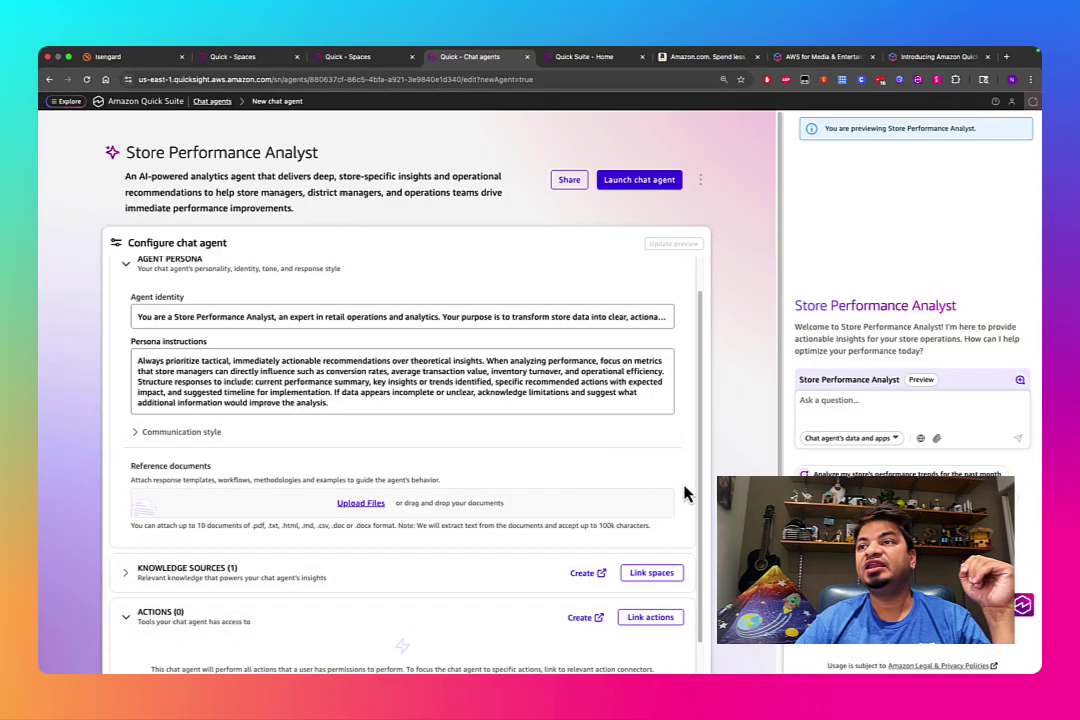
left_click_drag(701, 491, 701, 668)
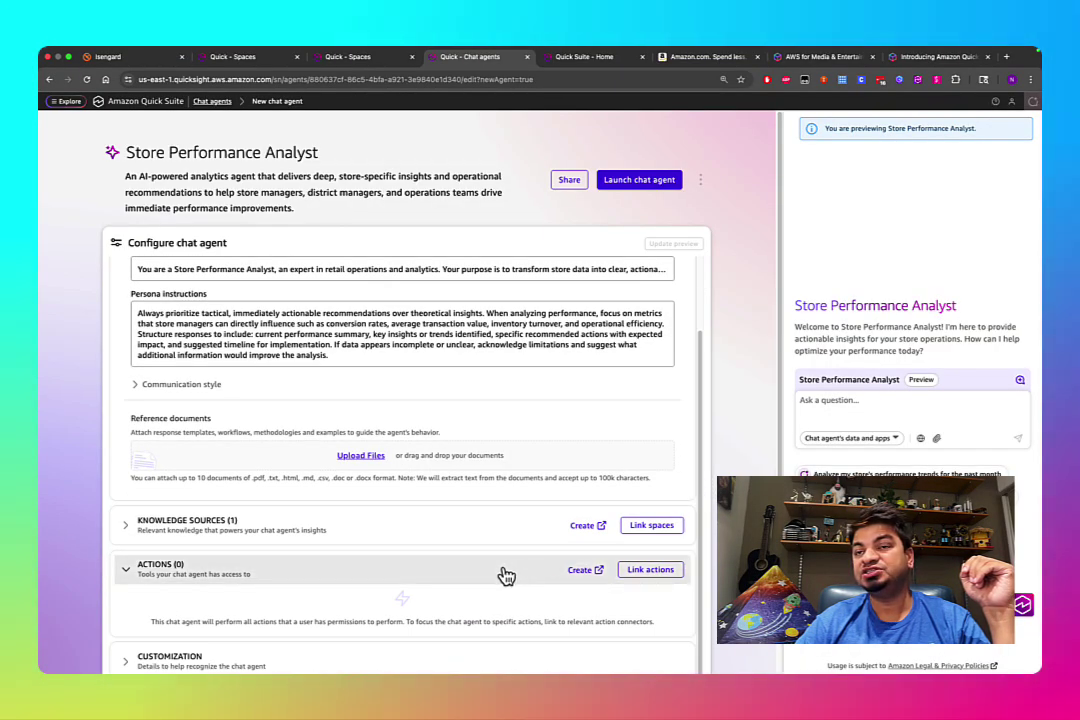
left_click(506, 575)
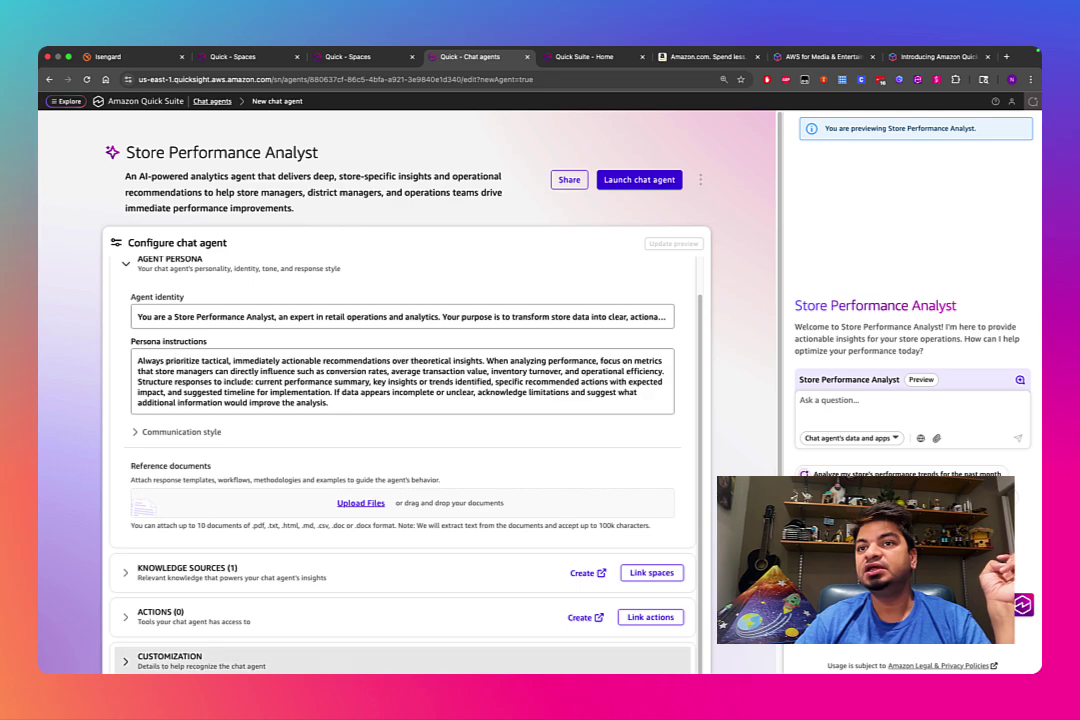
scroll(706, 663, "down", 3)
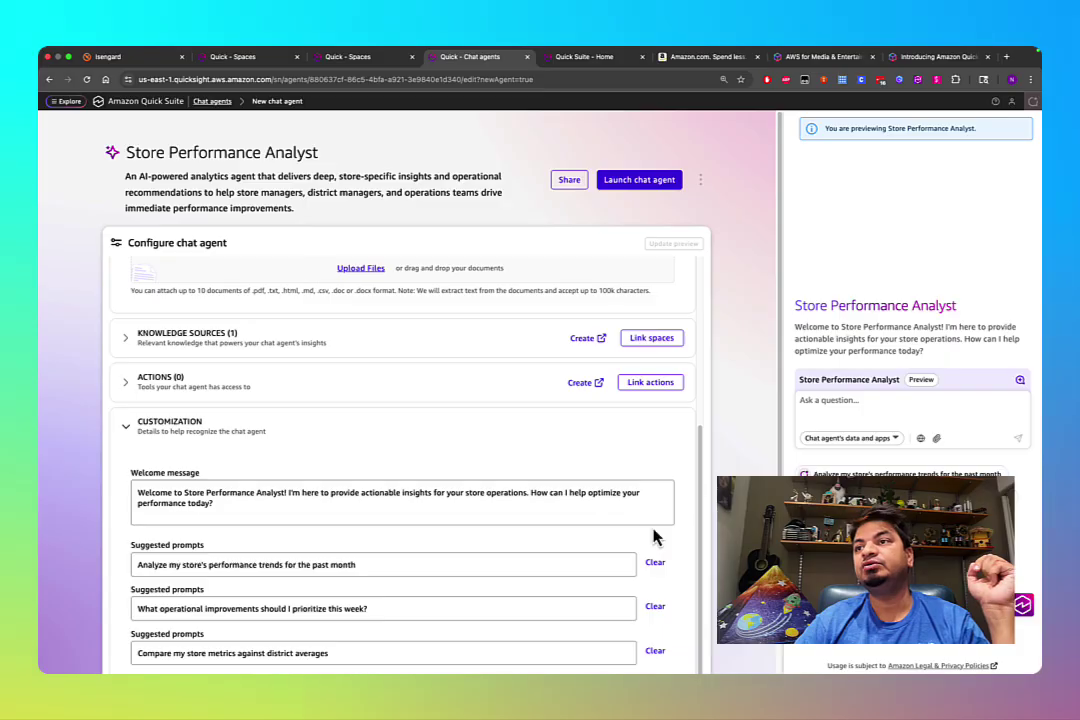
left_click(195, 432)
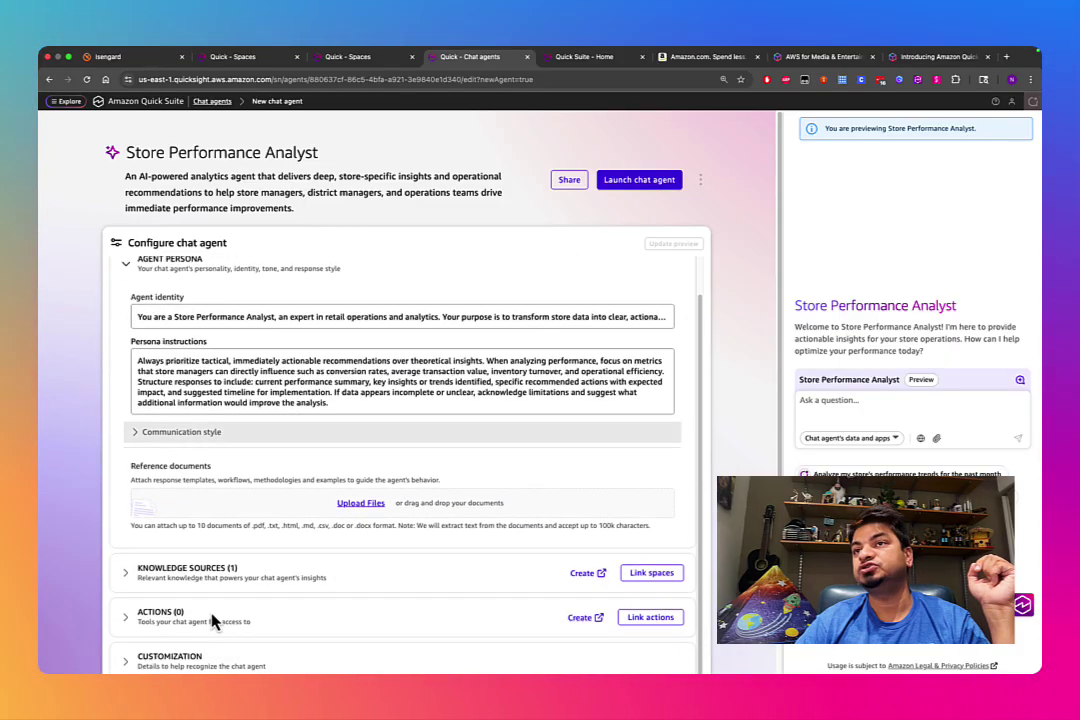
- Rename the chat agent to "Store Performance Analyst - demo"
left_click(274, 152)
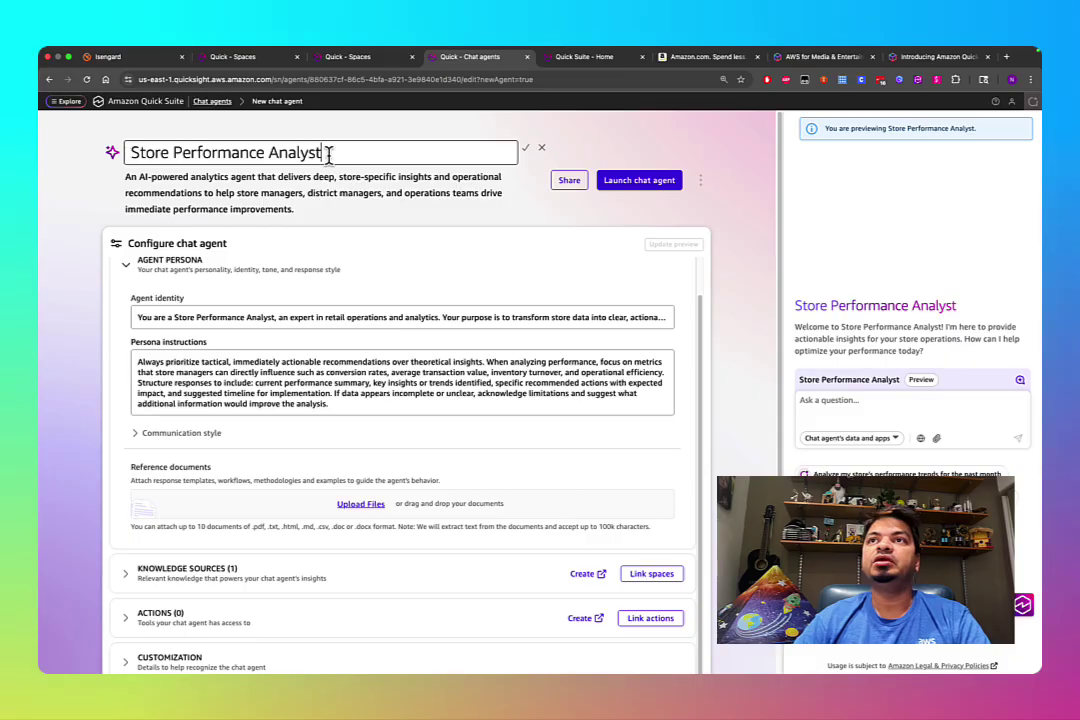
type("dep")
key("BackSpace")
key("BackSpace")
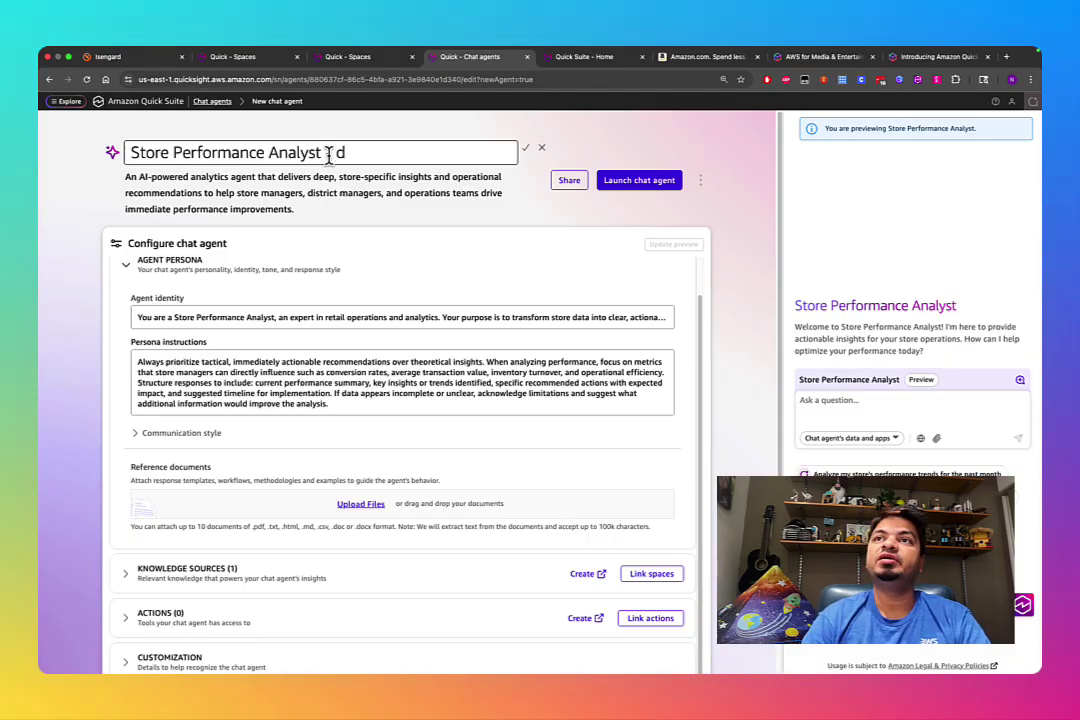
type("e,p")
key("BackSpace")
key("BackSpace")
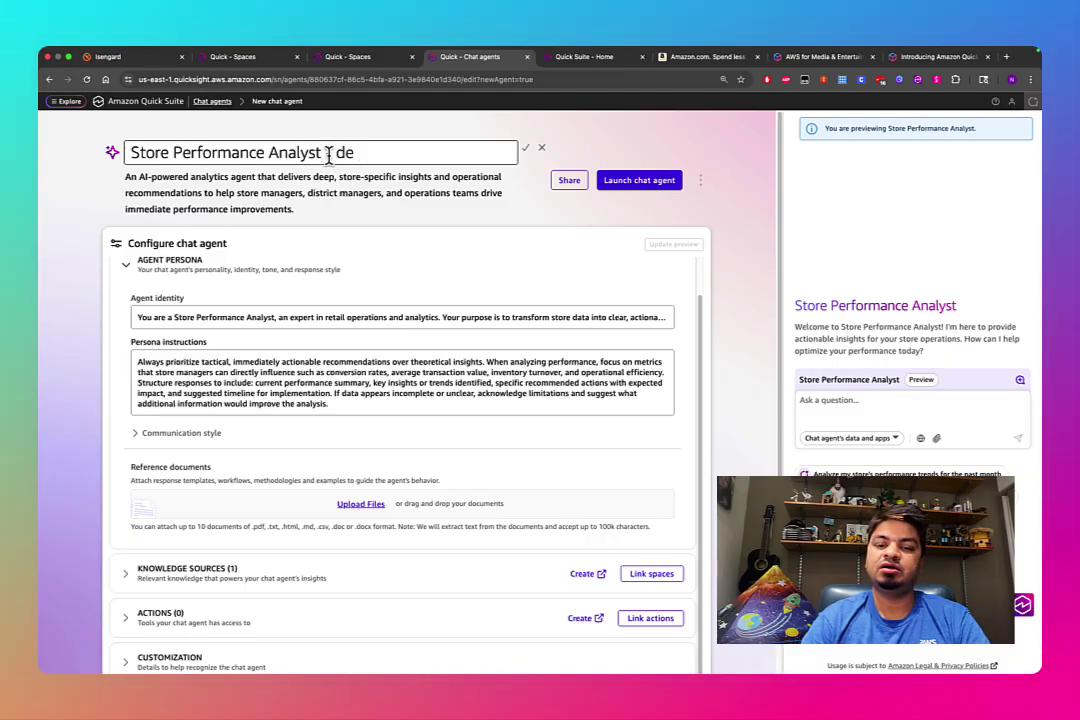
type("mo")
left_click(328, 152)
type("-")
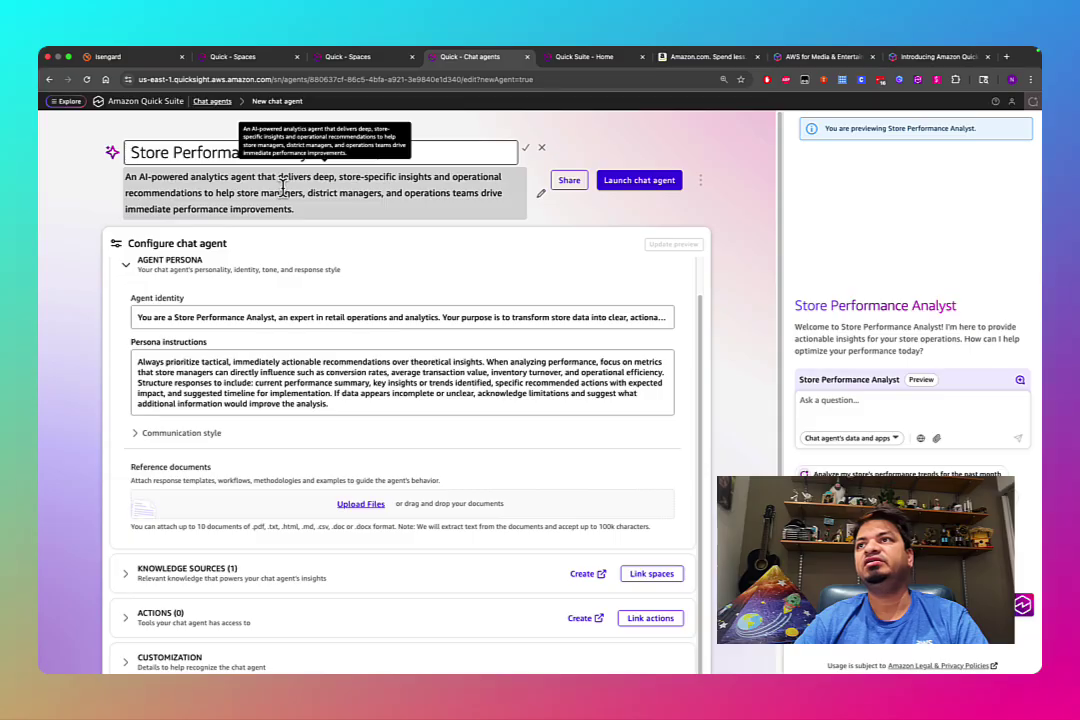
key("Return")
- Launch the renamed chat agent and view its details before returning to the chat agents list
left_click(636, 182)
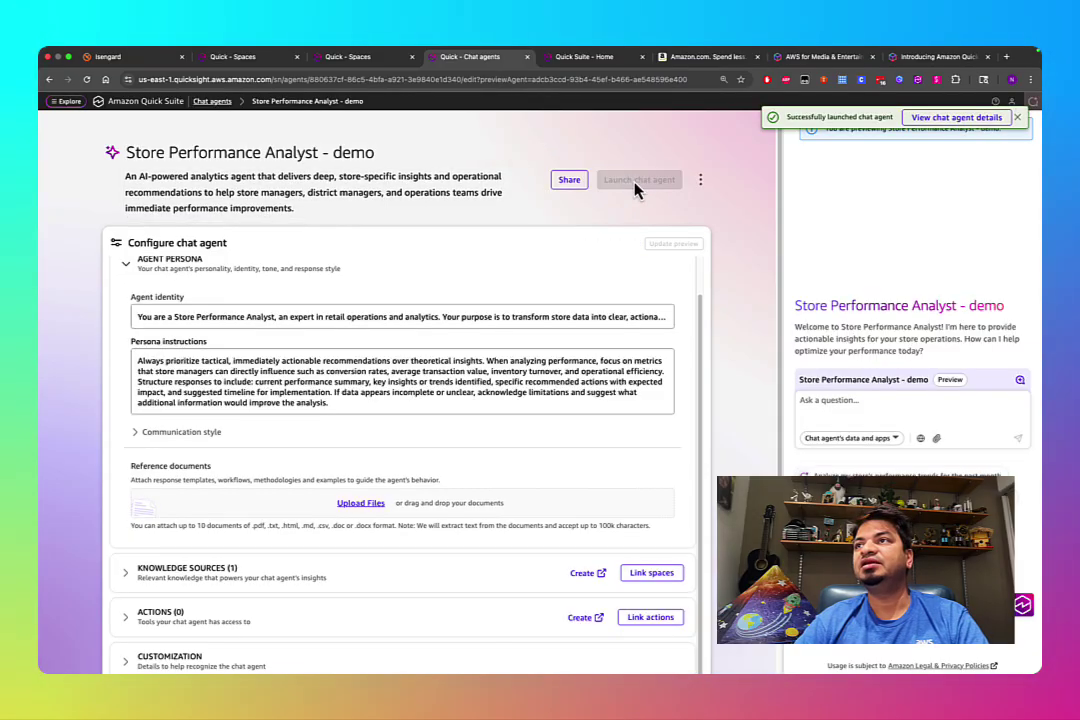
left_click(983, 120)
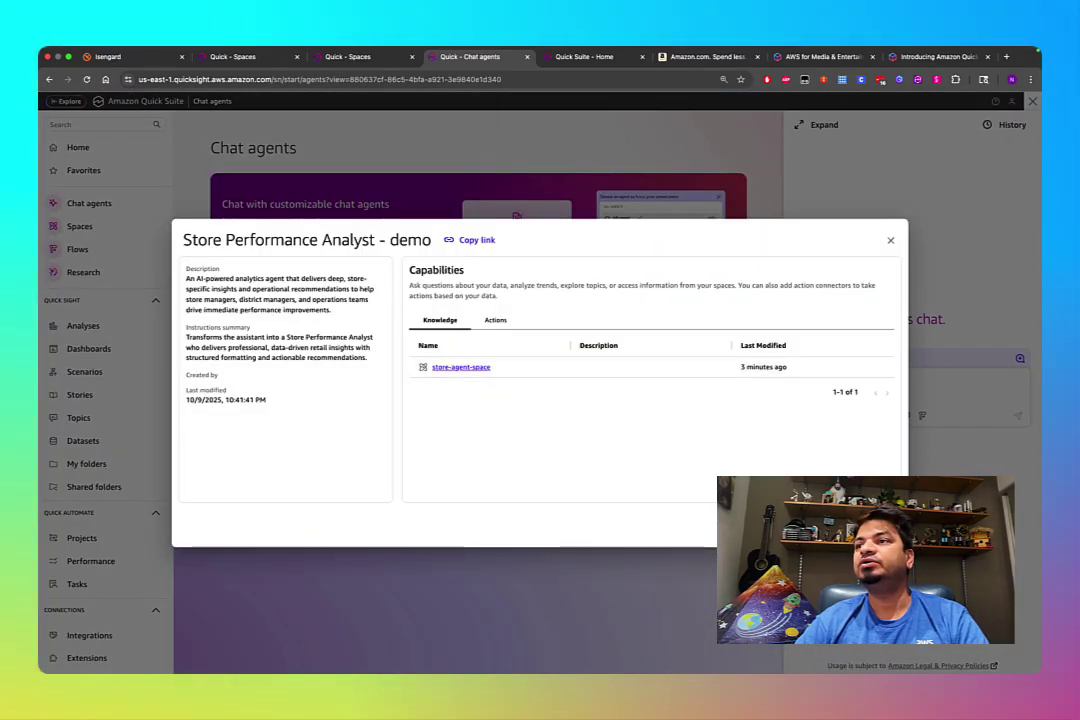
left_click(890, 240)
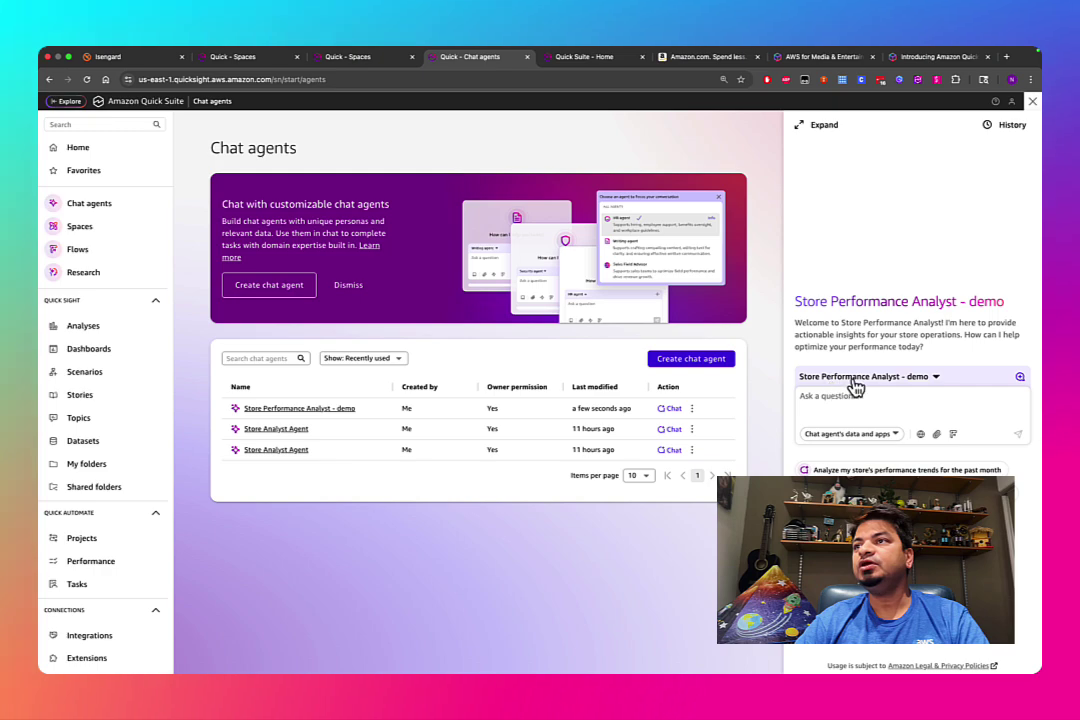
- Send Store Performance Analyst - demo the prompt "Preparing comprehensive Q4 2024 performance analysis for executive team", with the page enlarged to 150%
left_click(855, 385)
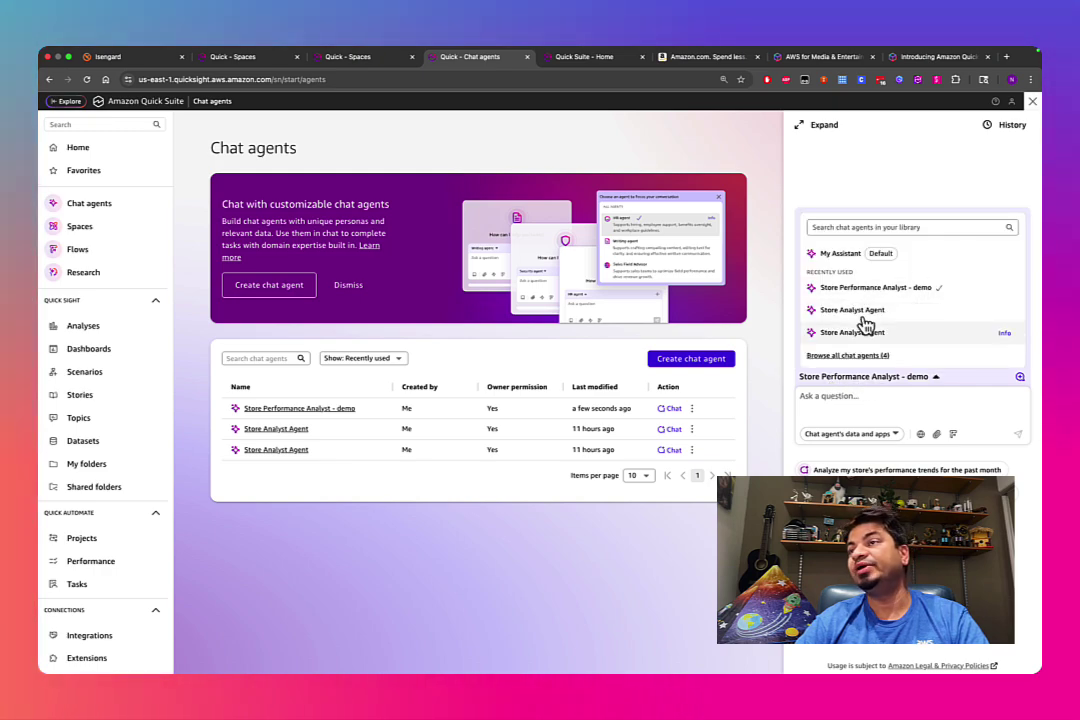
left_click(872, 397)
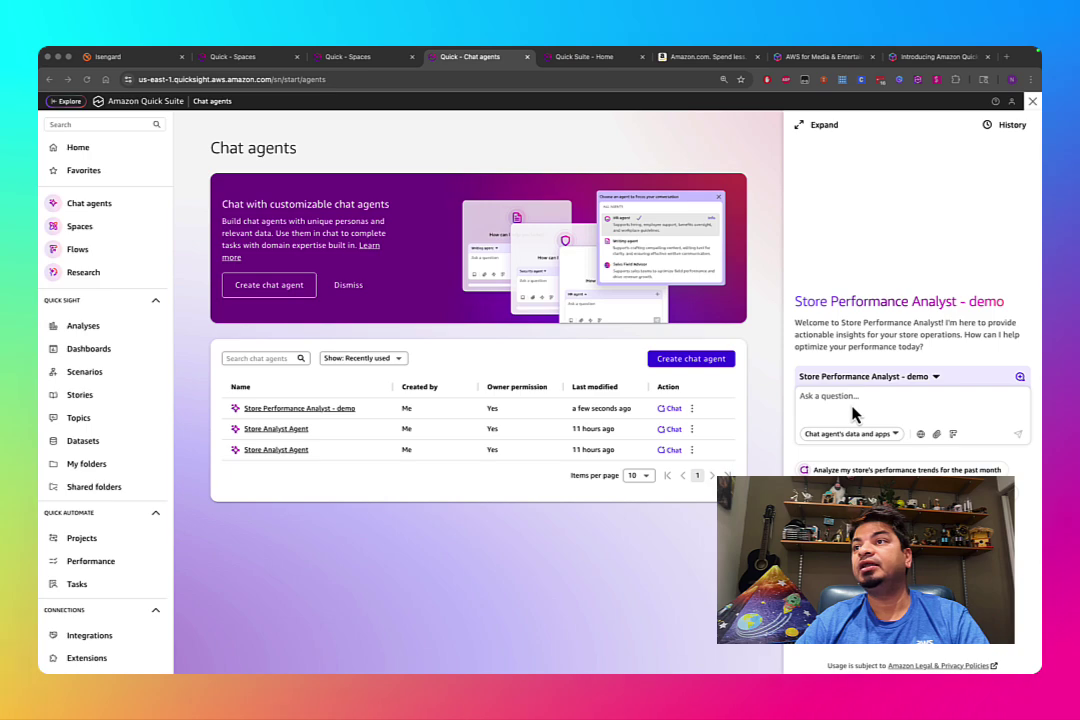
left_click(826, 395)
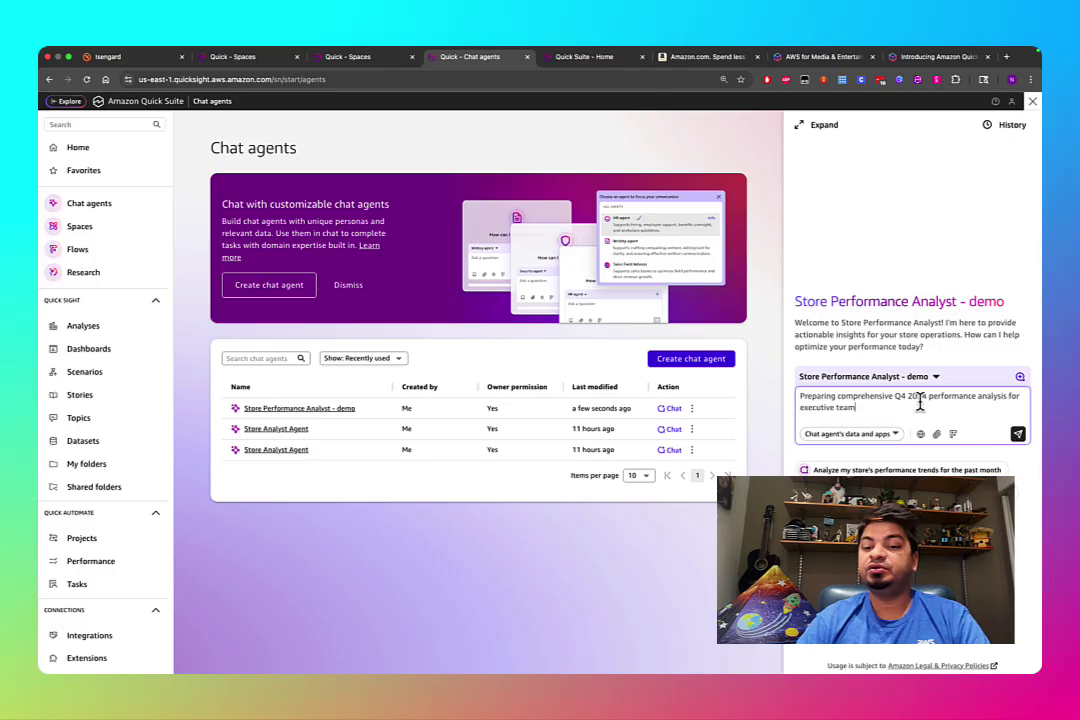
key("super+equal")
key("super+equal")
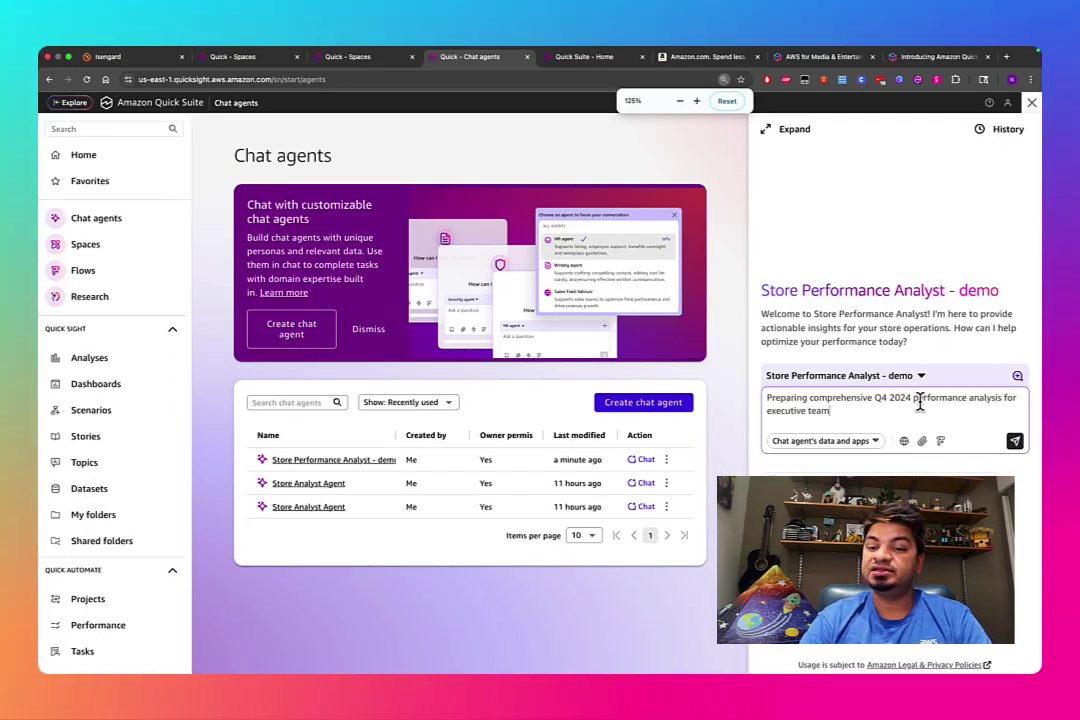
key("super+equal")
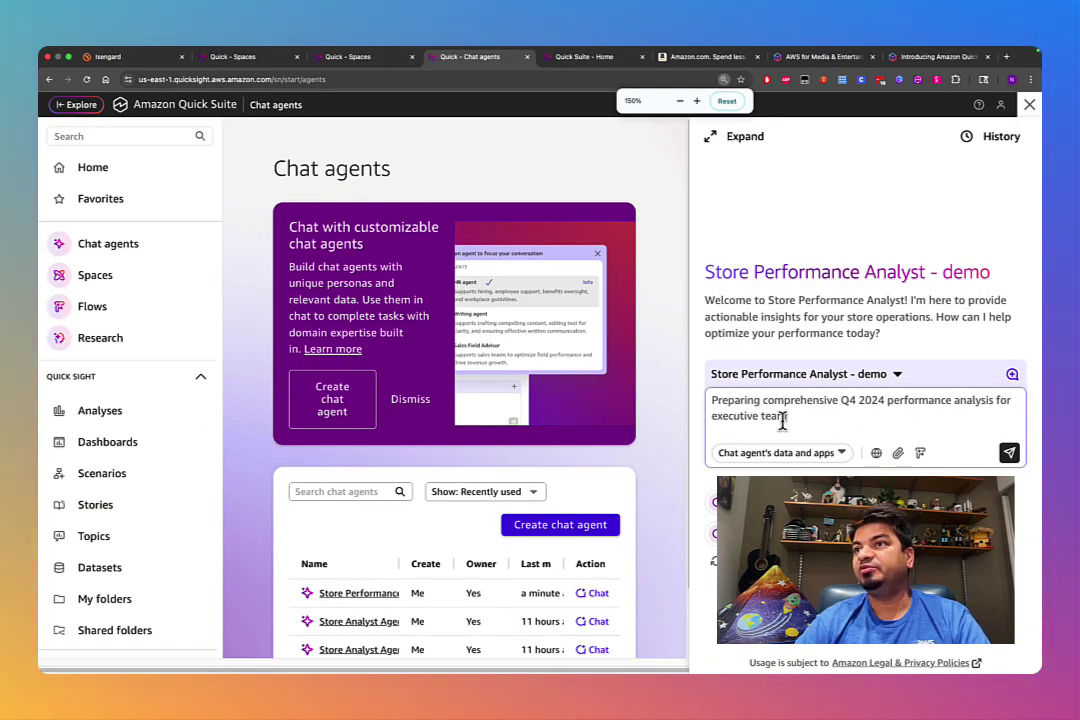
left_click(1009, 453)
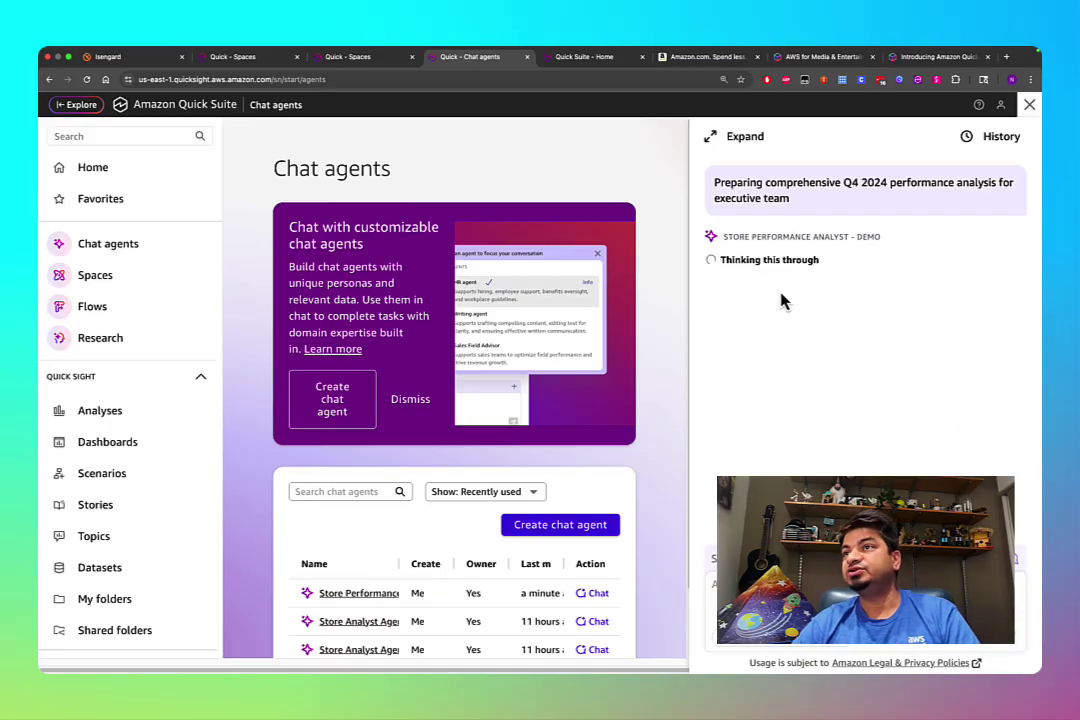
left_click_drag(723, 260, 781, 263)
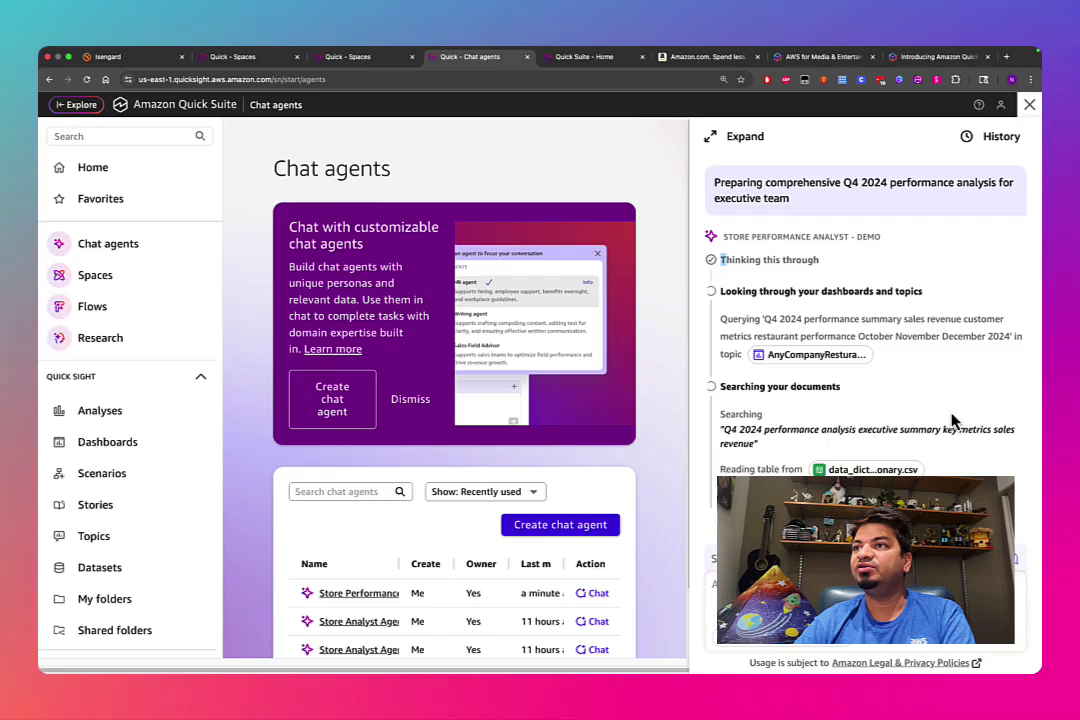
- Follow the agent's reasoning steps, including the interpreted topic query and the document searches behind the Q4 2024 analysis
left_click_drag(935, 432, 800, 470)
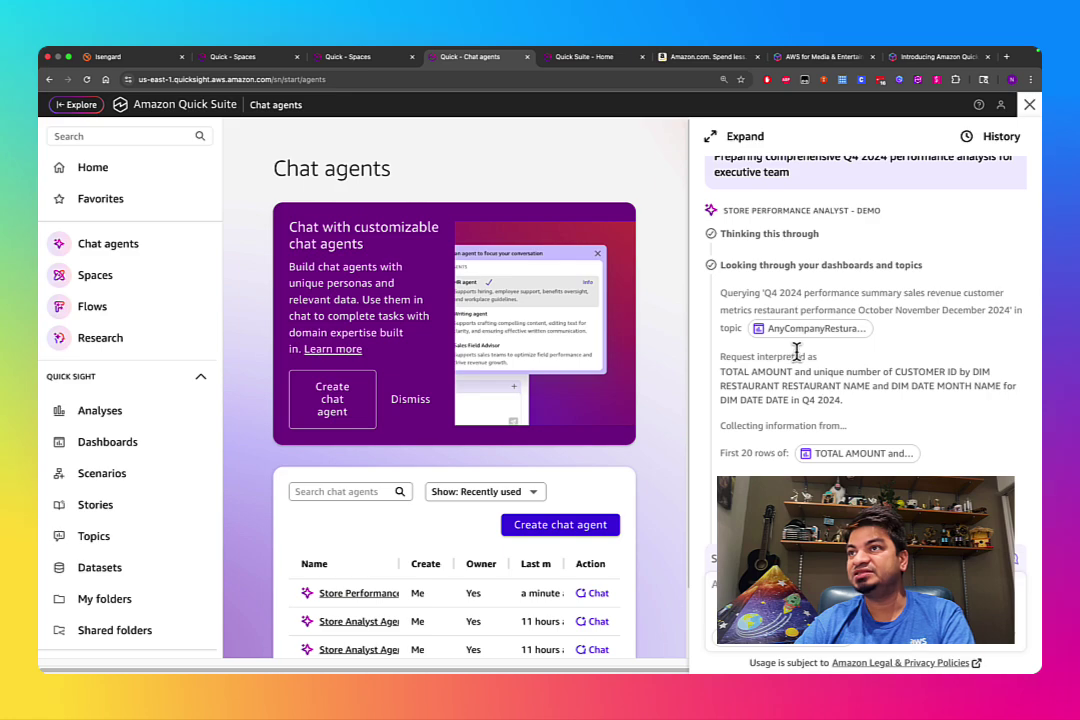
left_click_drag(721, 362, 910, 420)
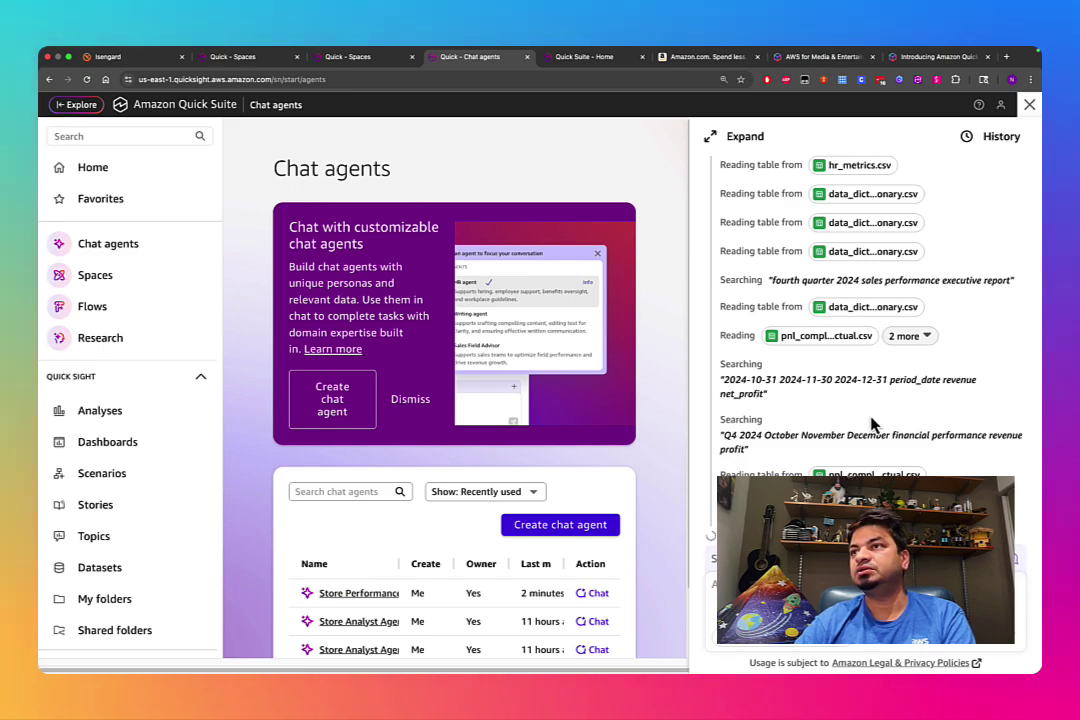
left_click(735, 382)
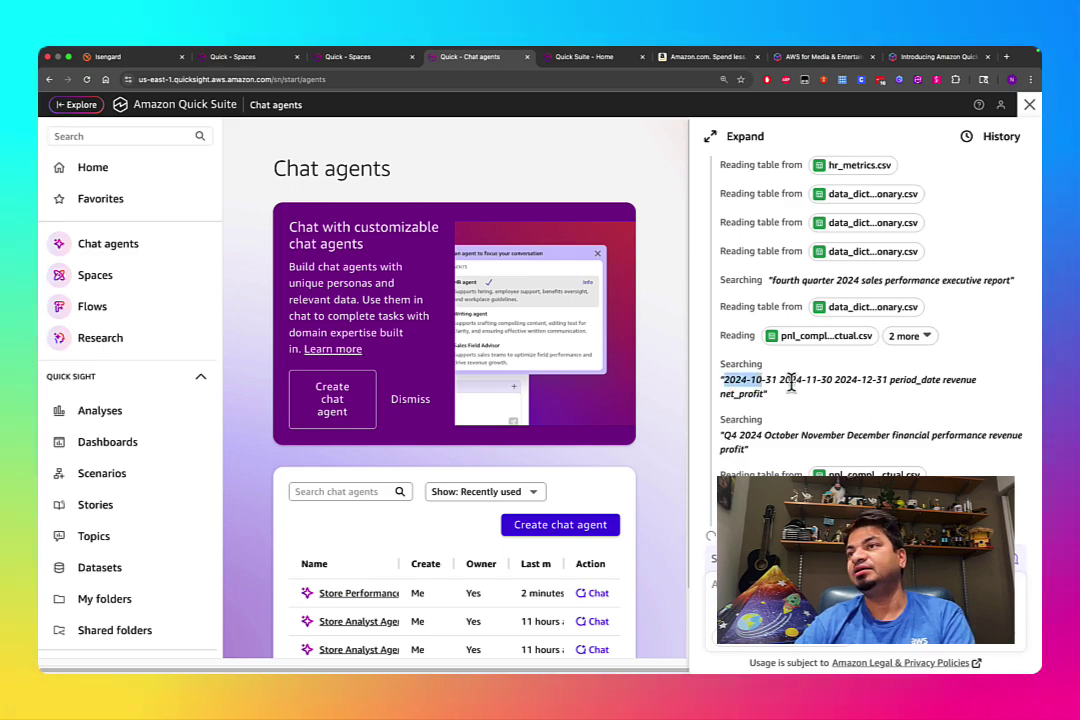
left_click(737, 379)
left_click_drag(724, 380, 750, 381)
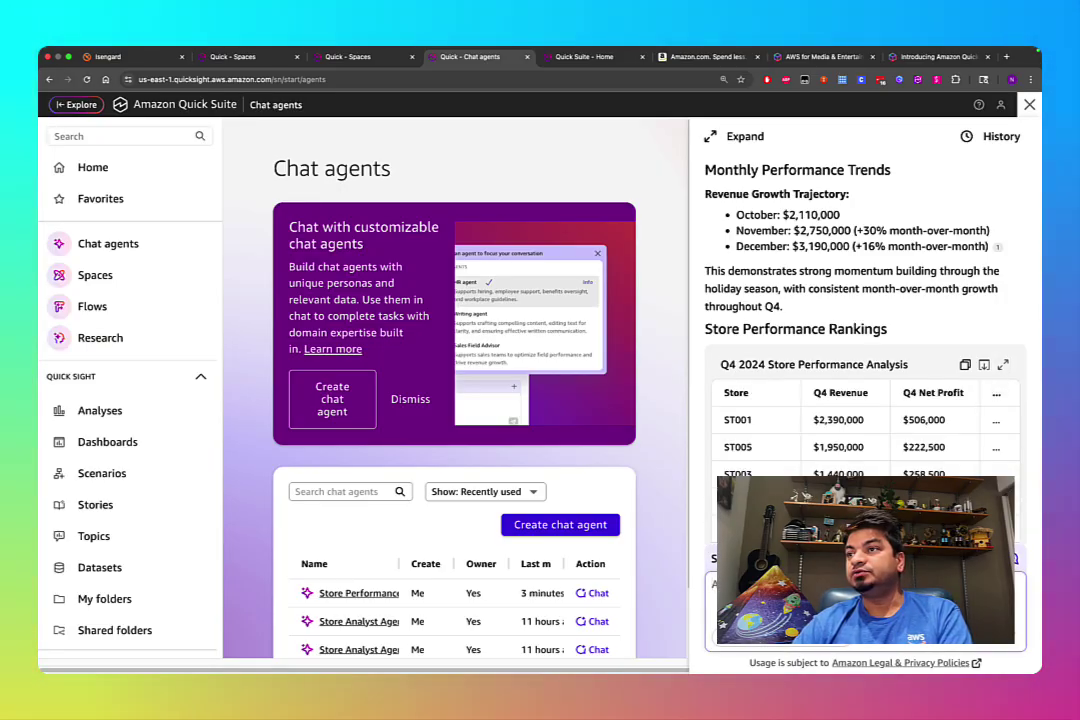
- Review the response's recommended next steps, insights and store rankings, and open the Q4 2024 Store Performance Analysis table as an artifact
scroll(870, 420, "down", 10)
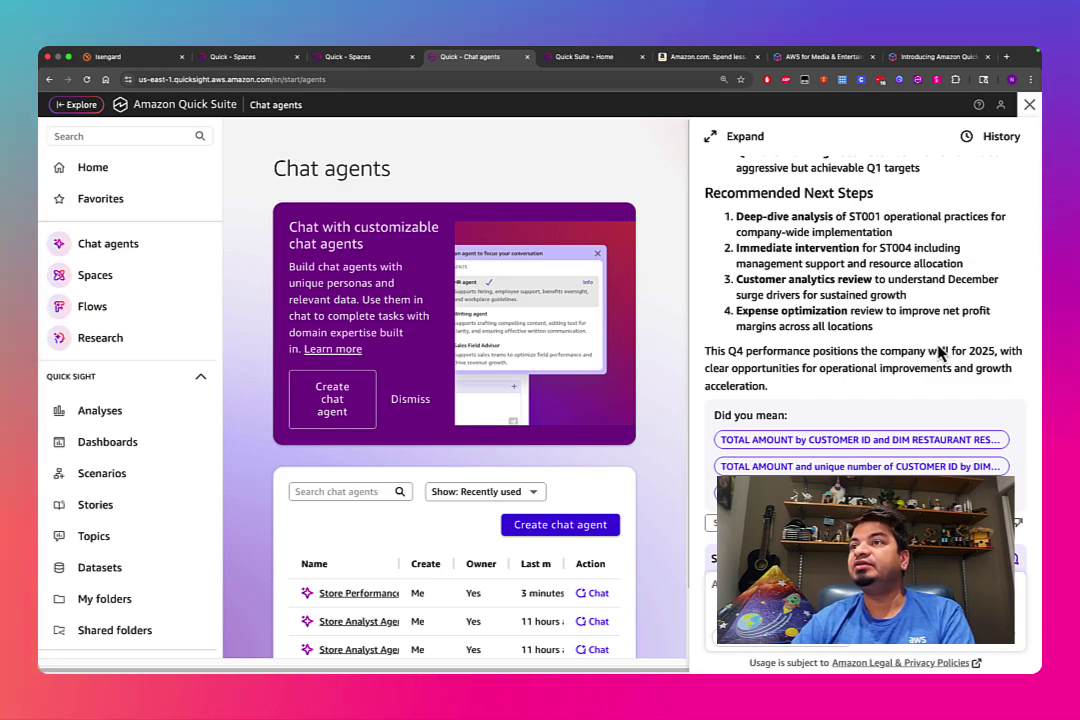
scroll(940, 352, "up", 4)
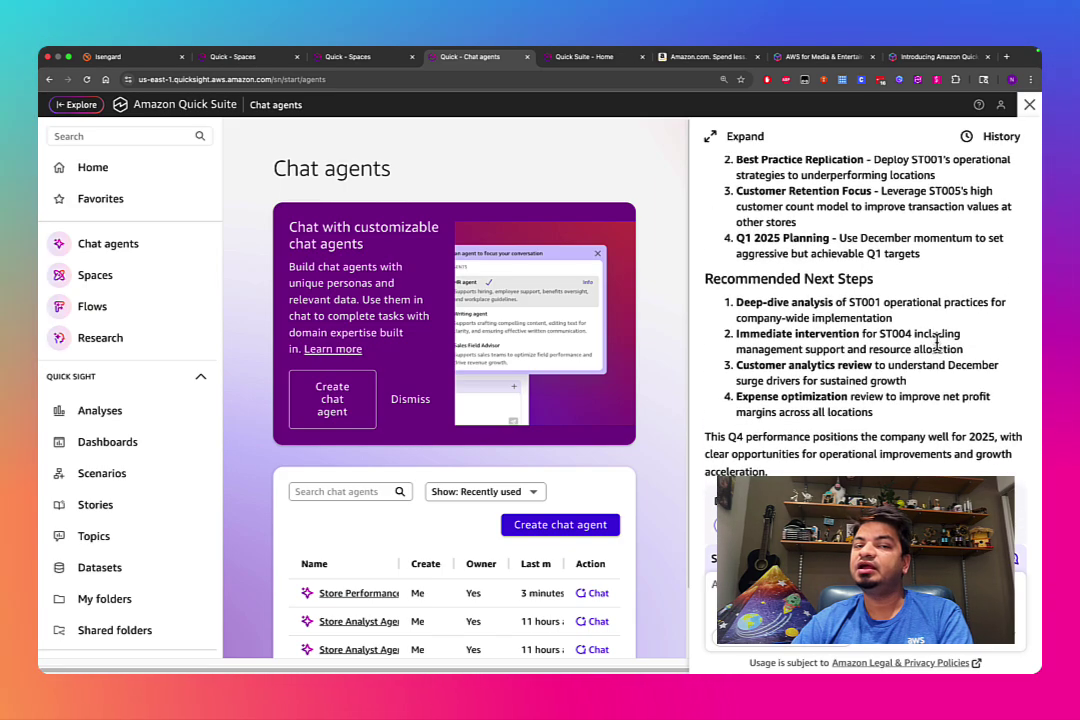
scroll(940, 352, "up", 4)
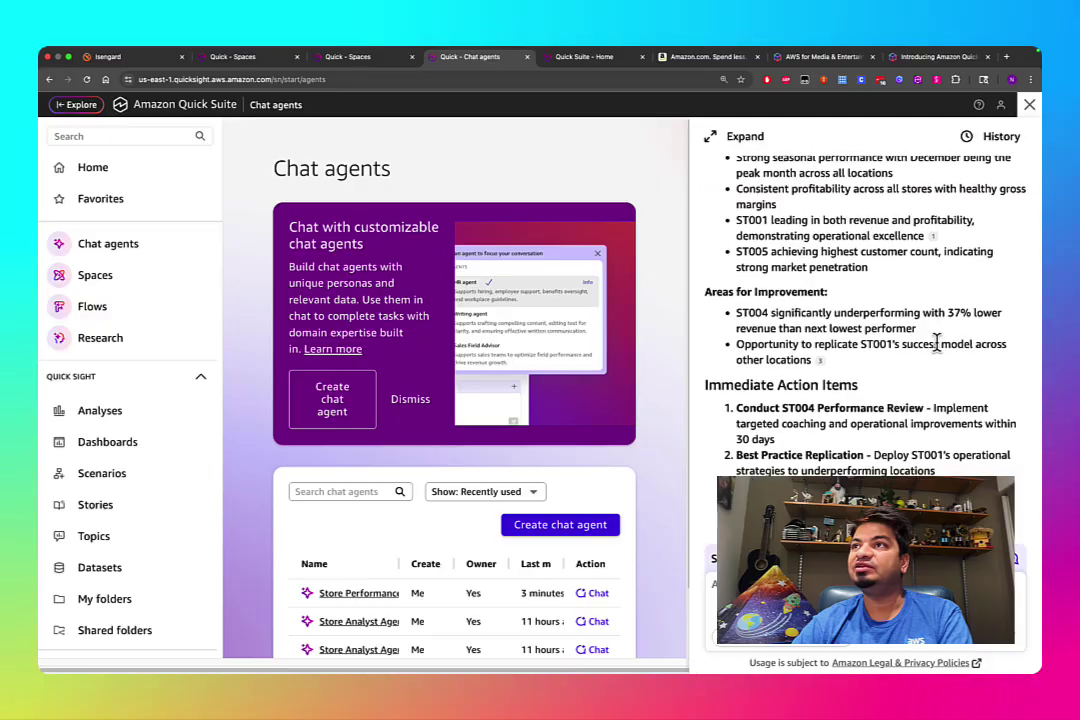
scroll(937, 343, "up", 7)
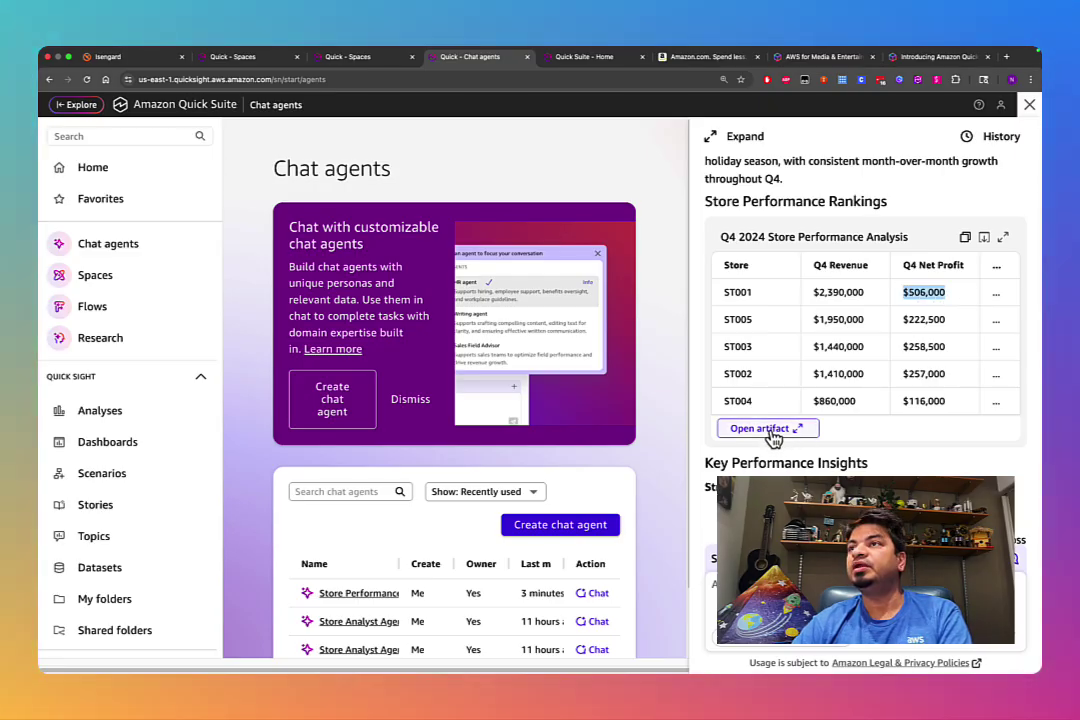
left_click(772, 432)
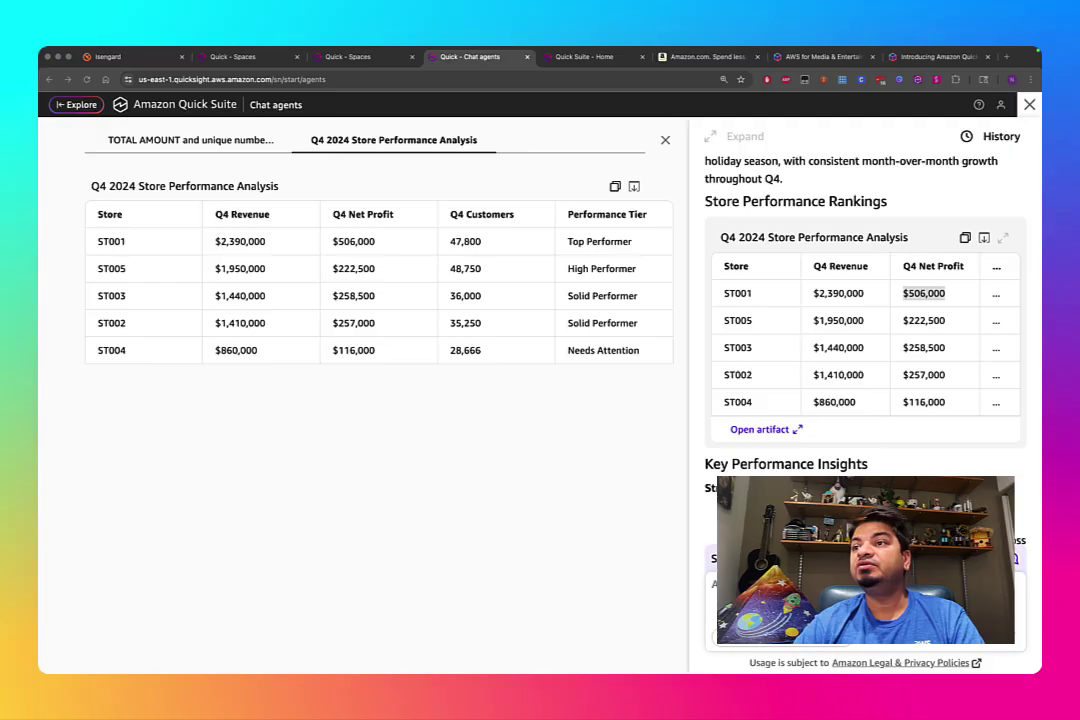
- Send the agent the prompt "Building predictive models for 2025 business planning" and check the TOTAL AMOUNT artifact before returning to Q4 2024 Store Performance Analysis
left_click(860, 610)
key("Return")
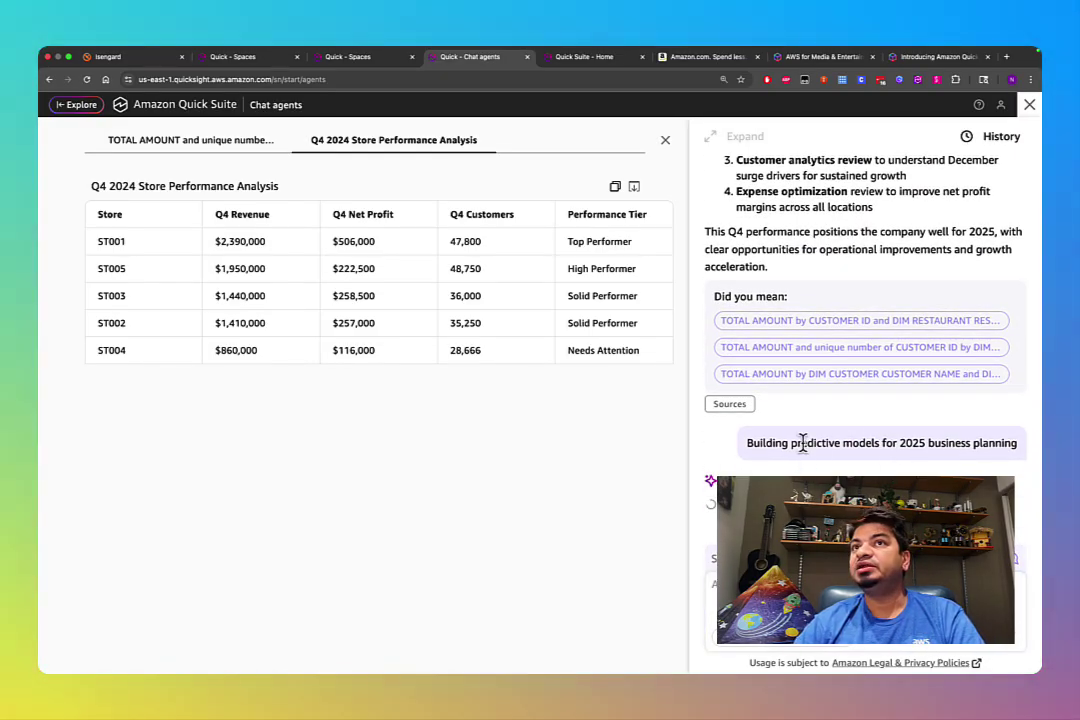
left_click(245, 146)
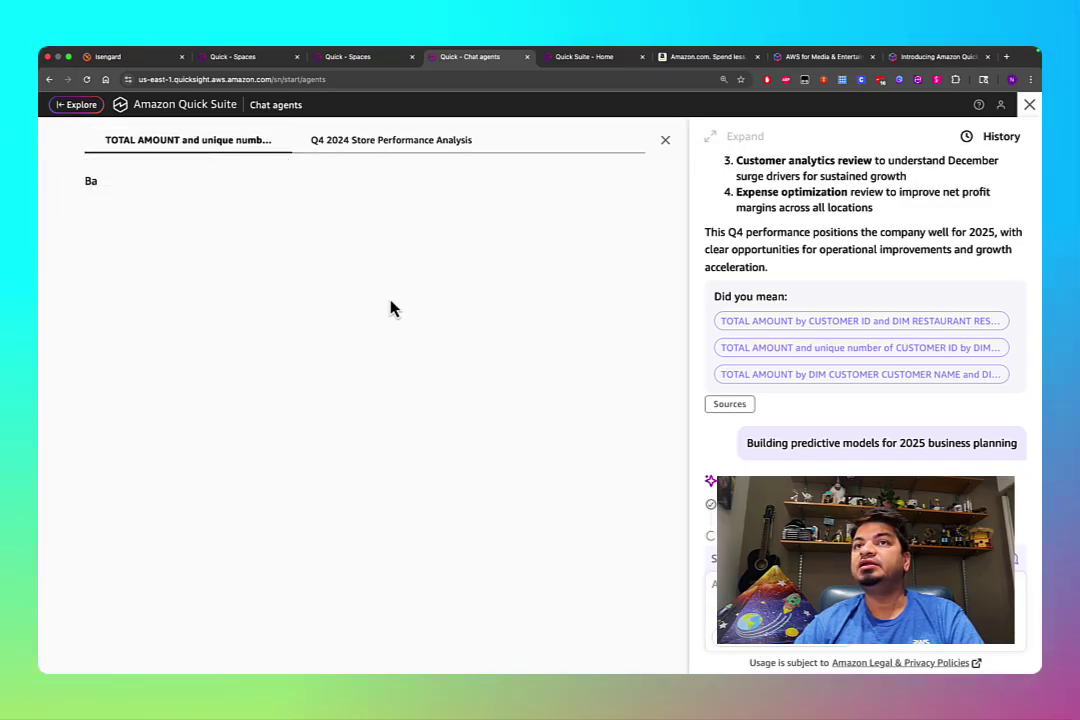
left_click(391, 150)
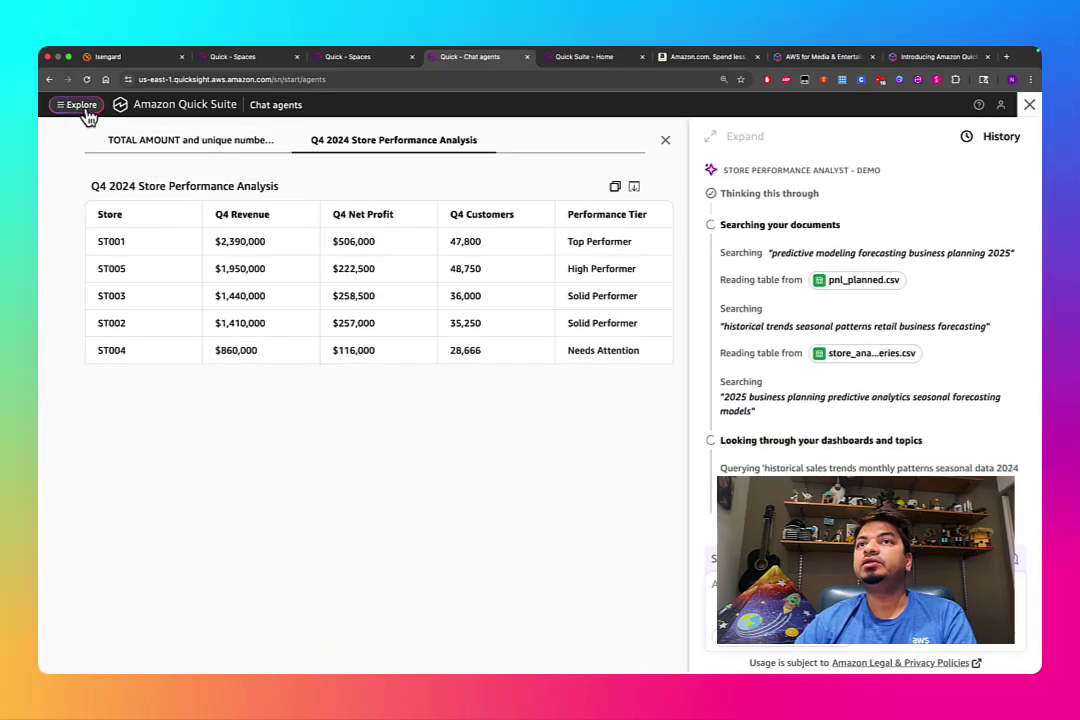
- Return to the Quick Suite home page and open the Flows page to read its introduction to AI-powered workflows
left_click(140, 110)
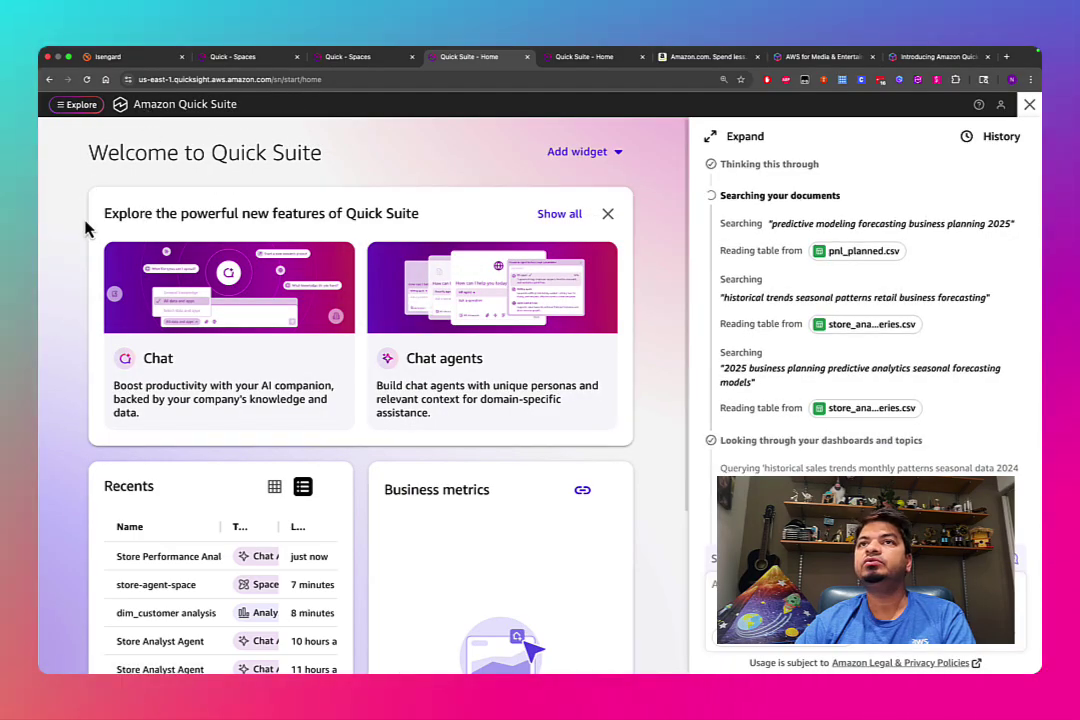
left_click(65, 104)
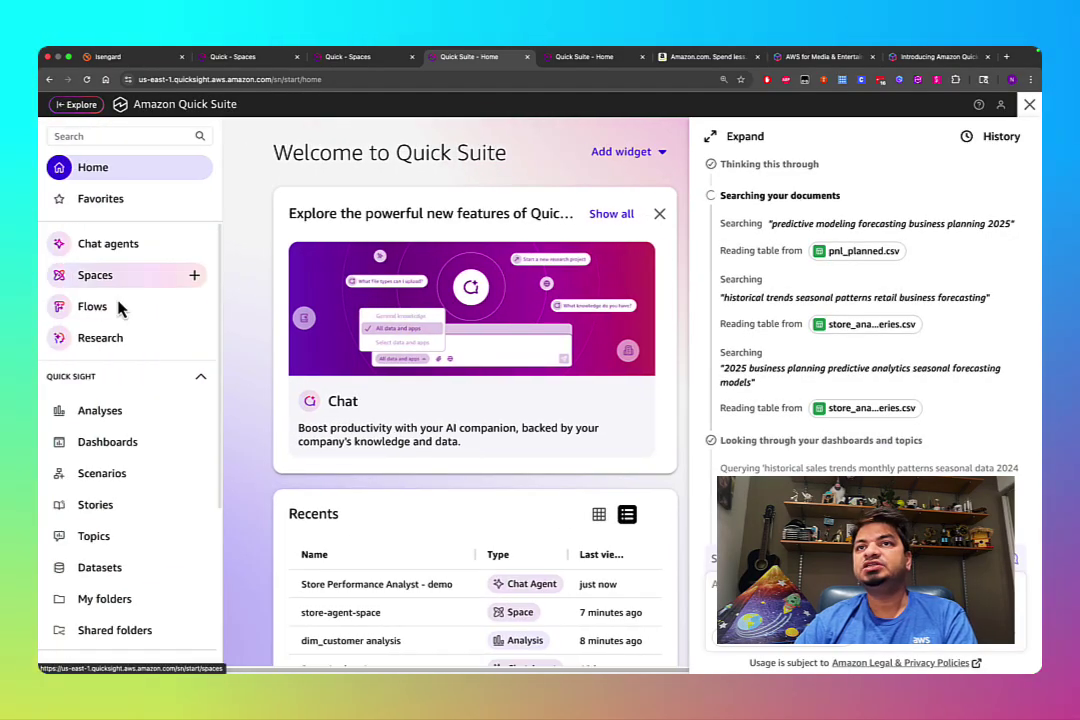
left_click(121, 318)
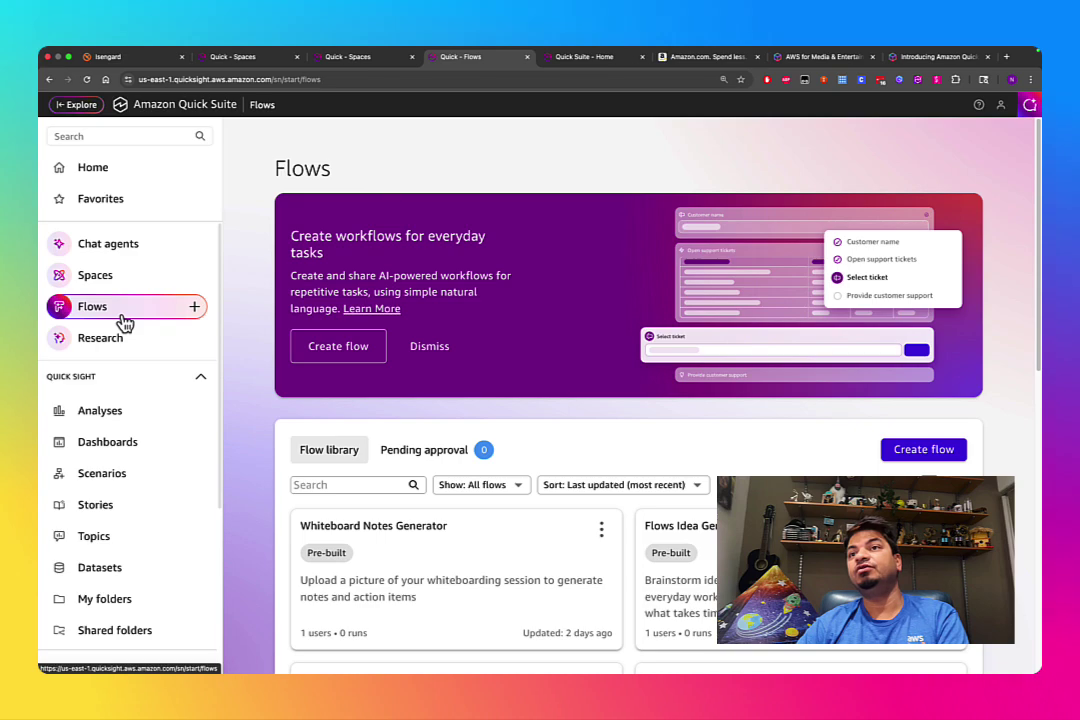
mouse_move(121, 318)
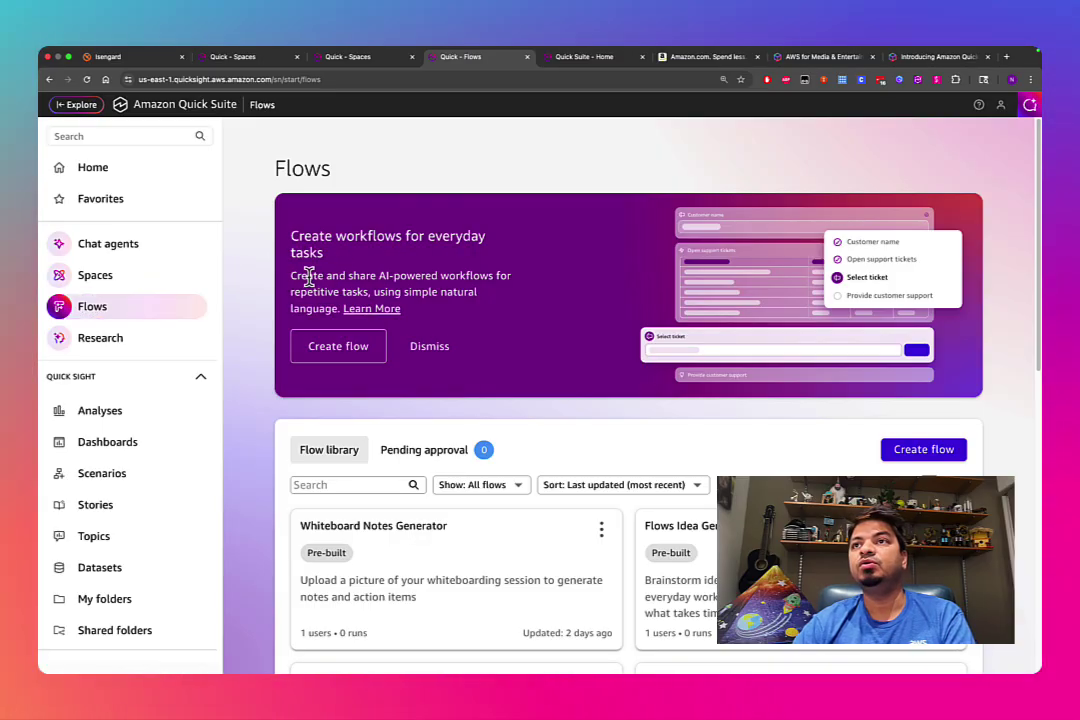
left_click_drag(307, 275, 422, 276)
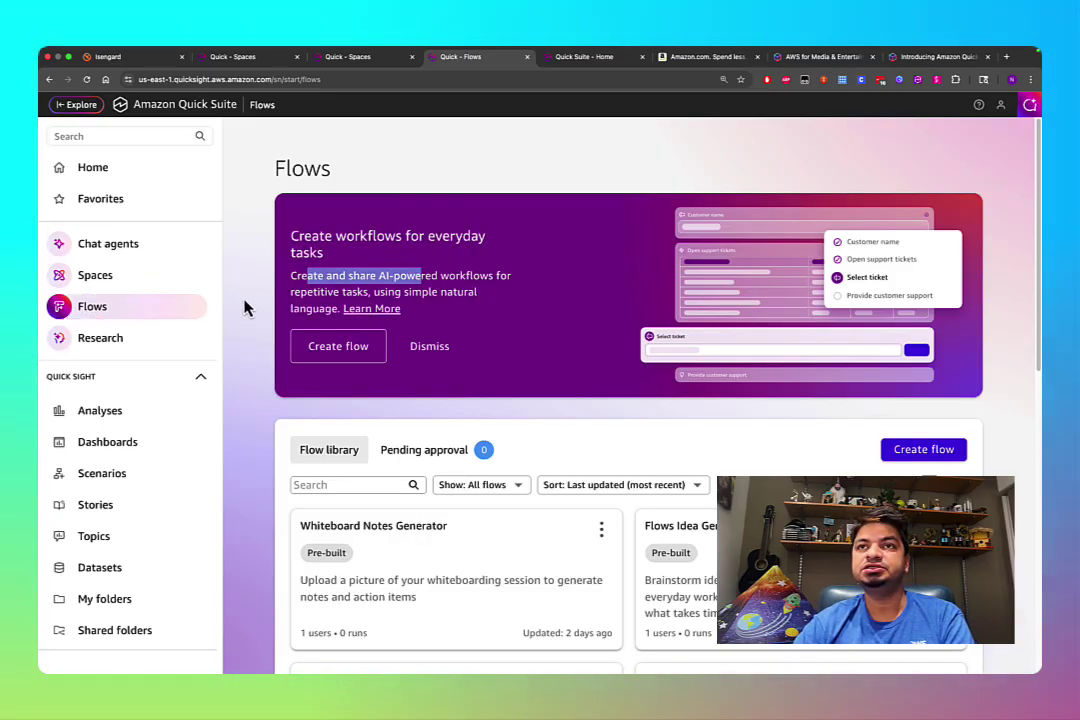
- Open the Research page, and briefly collapse and re-expand the Quick Sight navigation section
left_click(133, 341)
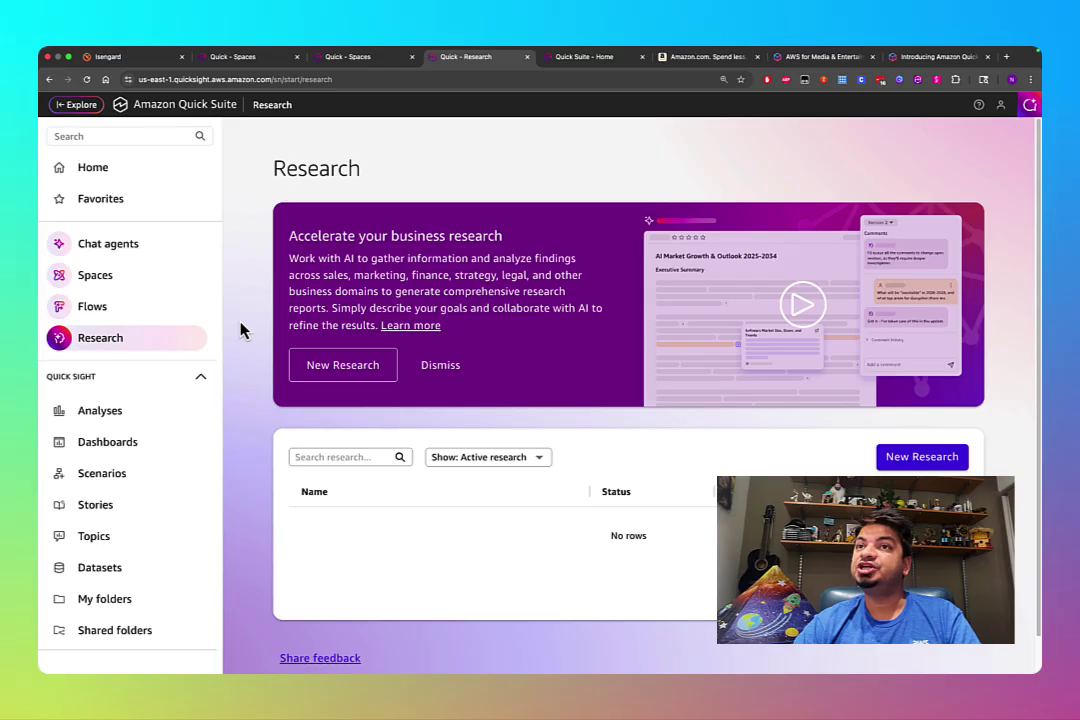
left_click(203, 381)
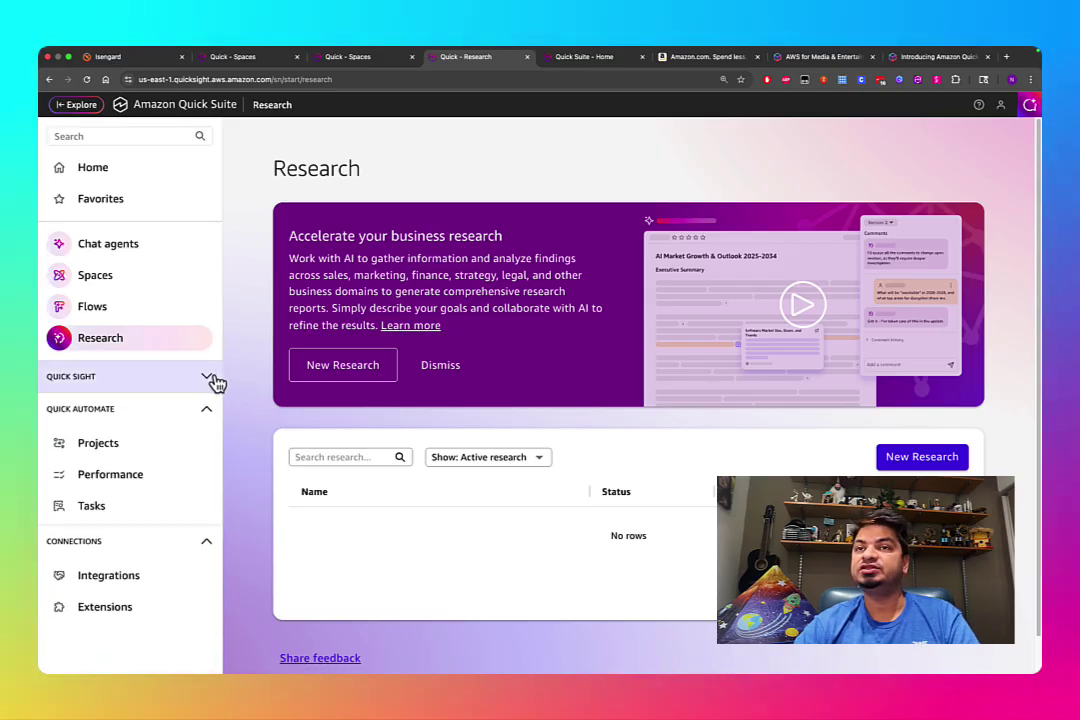
left_click(205, 381)
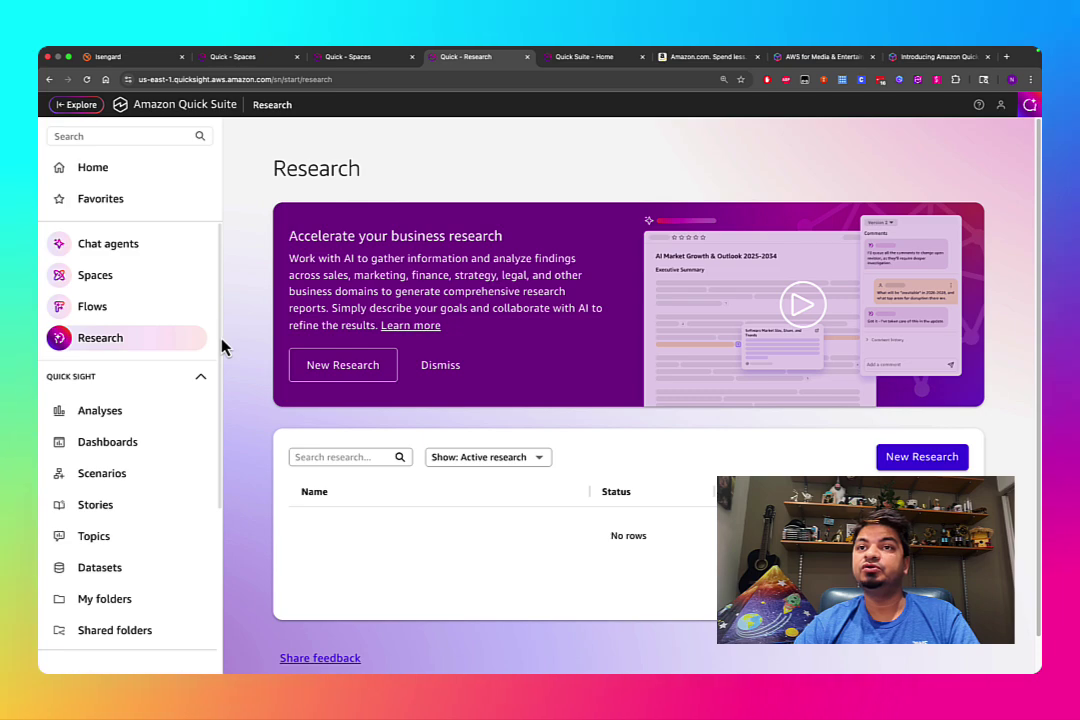
- Tour the Quick Automate pages in order: Projects, Performance and Tasks
left_click_drag(221, 344, 213, 517)
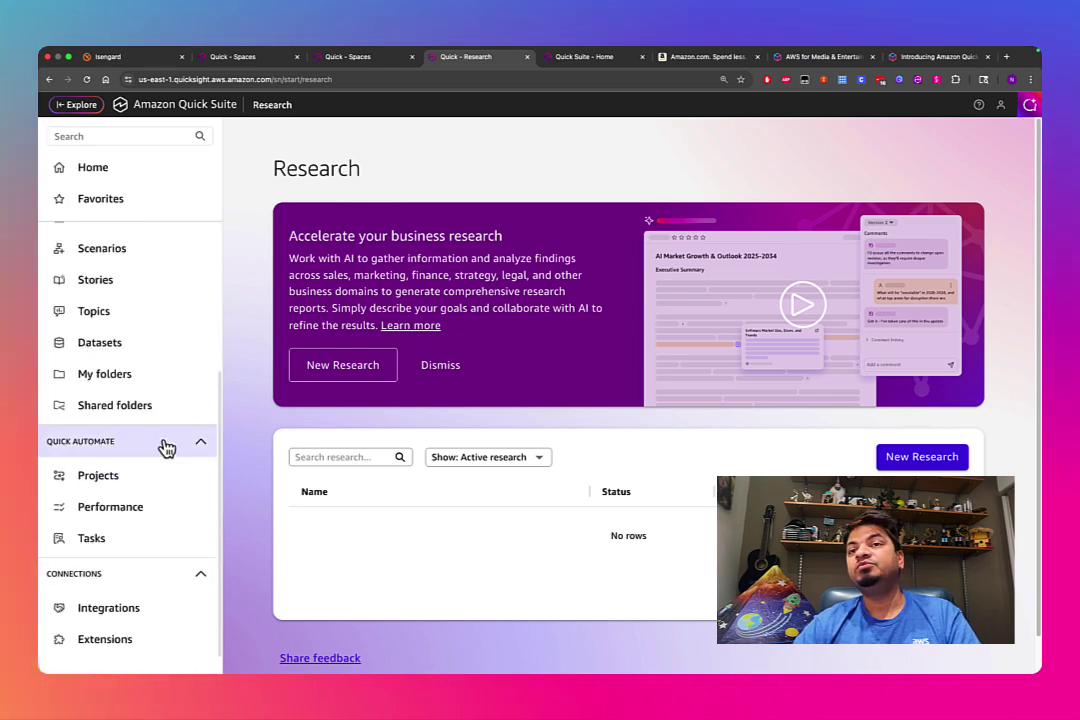
left_click_drag(220, 445, 212, 598)
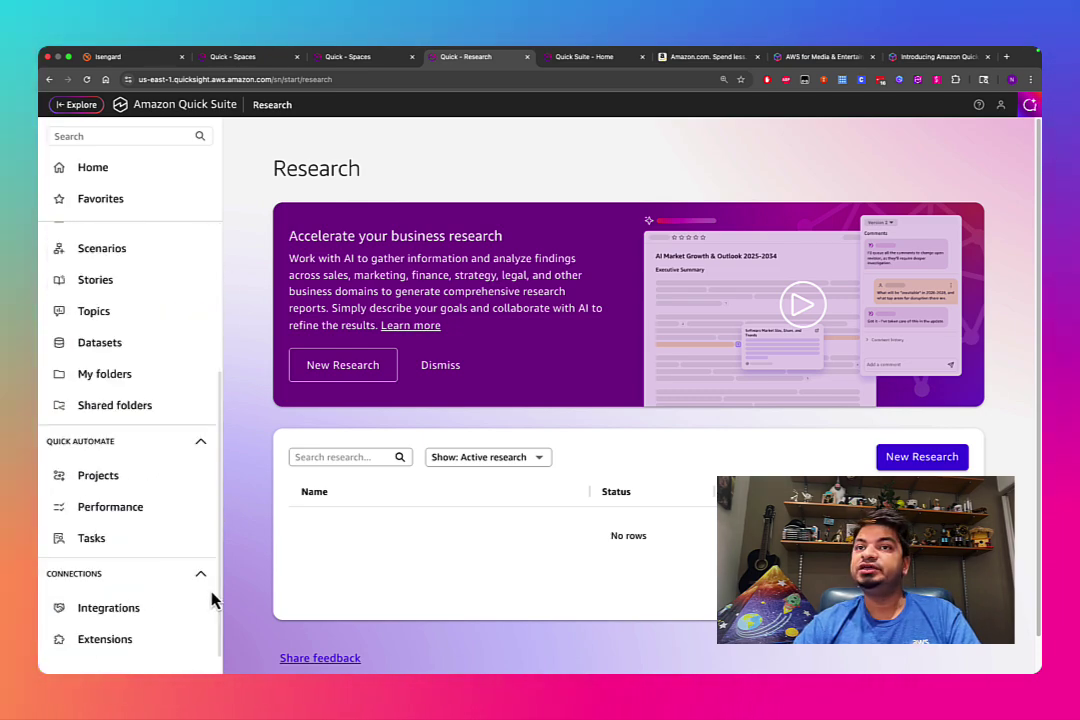
left_click(102, 479)
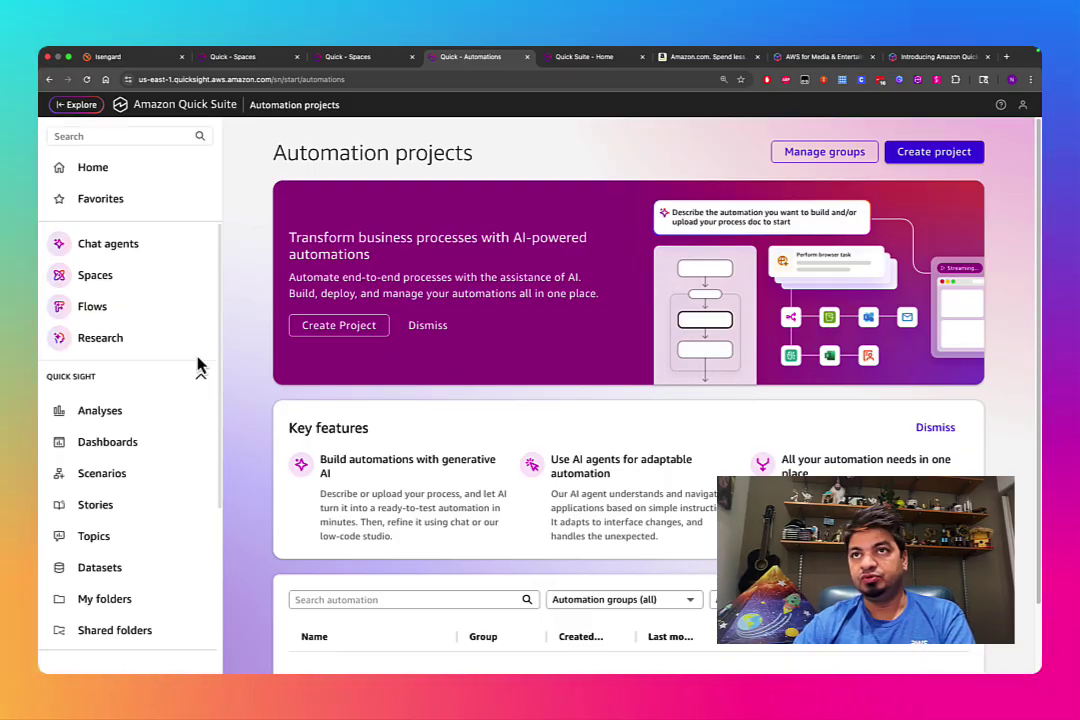
scroll(215, 362, "down", 5)
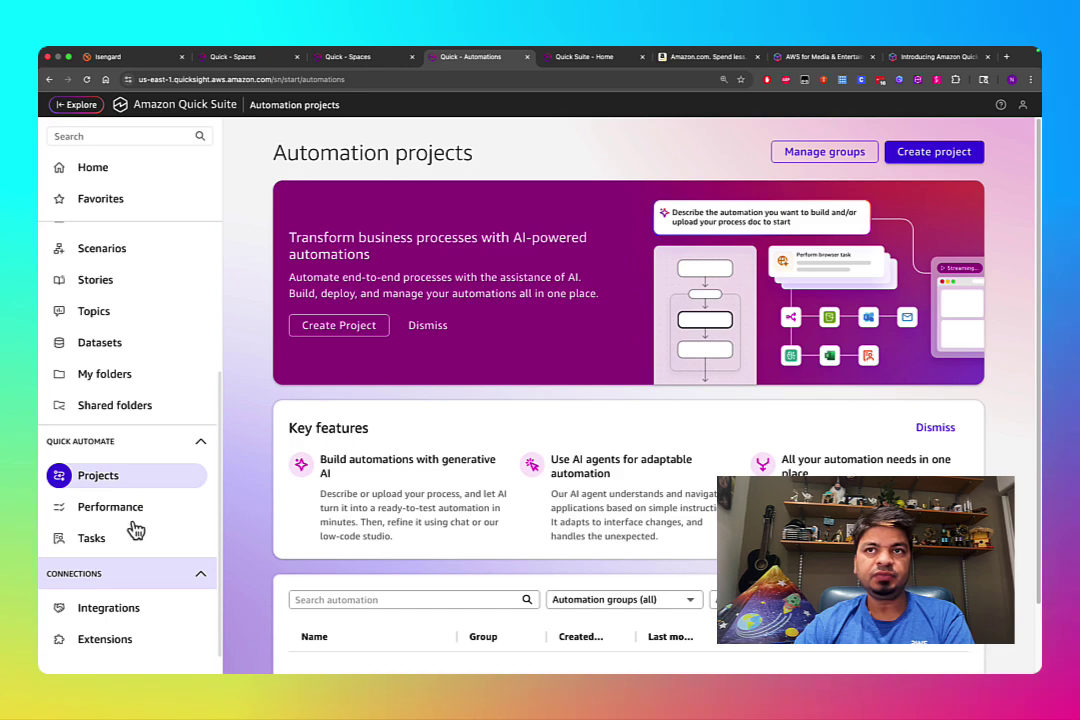
left_click(135, 522)
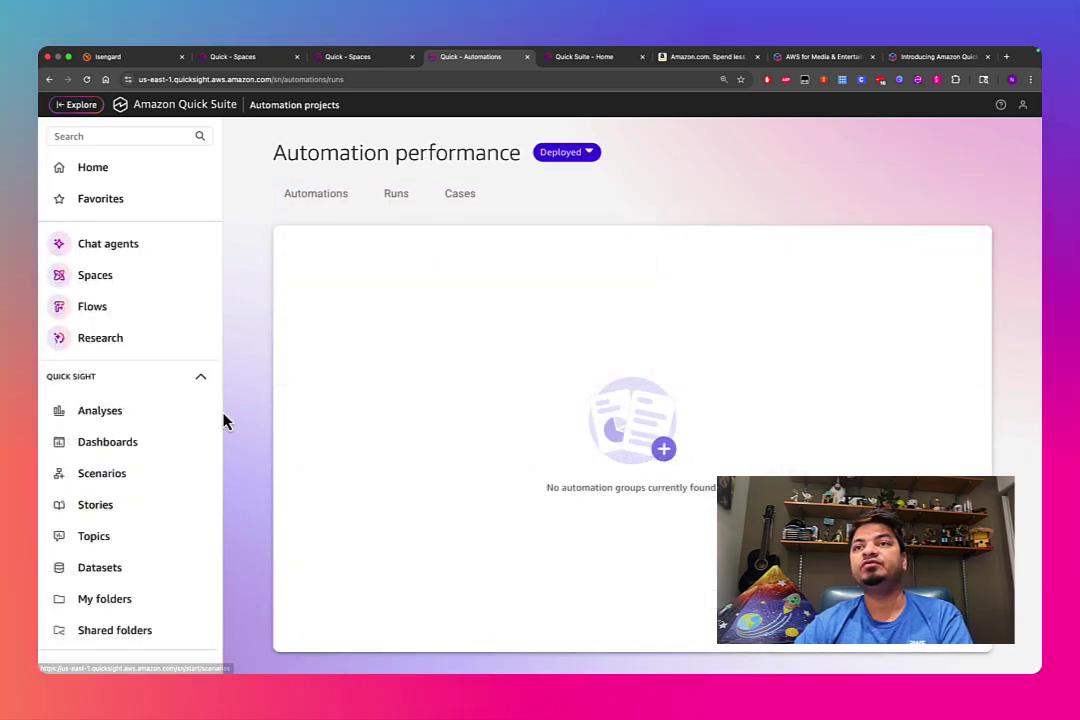
left_click_drag(222, 422, 222, 646)
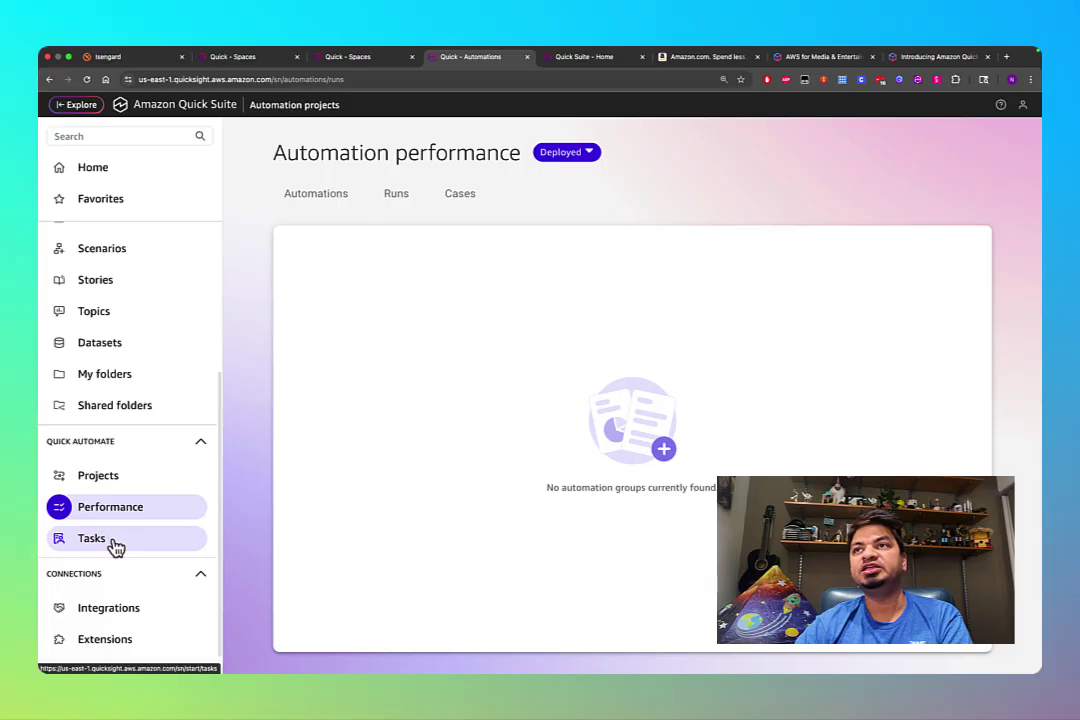
left_click(113, 545)
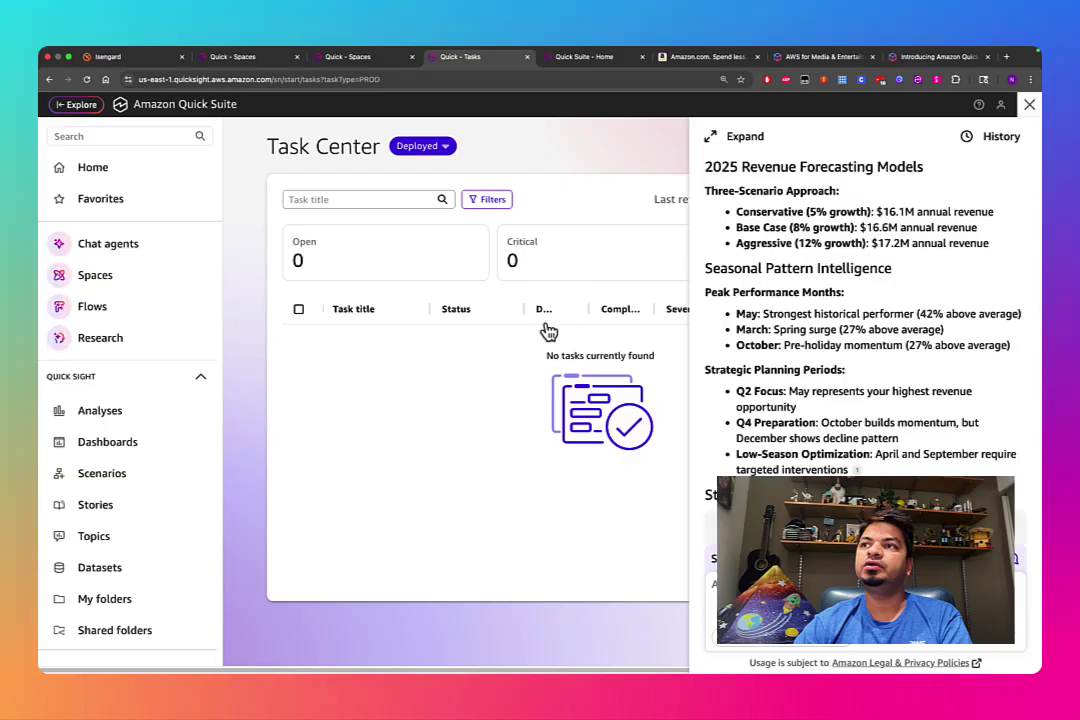
- Expand the chat to examine the 2025 predictive planning response from its forecast models to its visual, and collapse it back beside Task Center
scroll(865, 350, "down", 10)
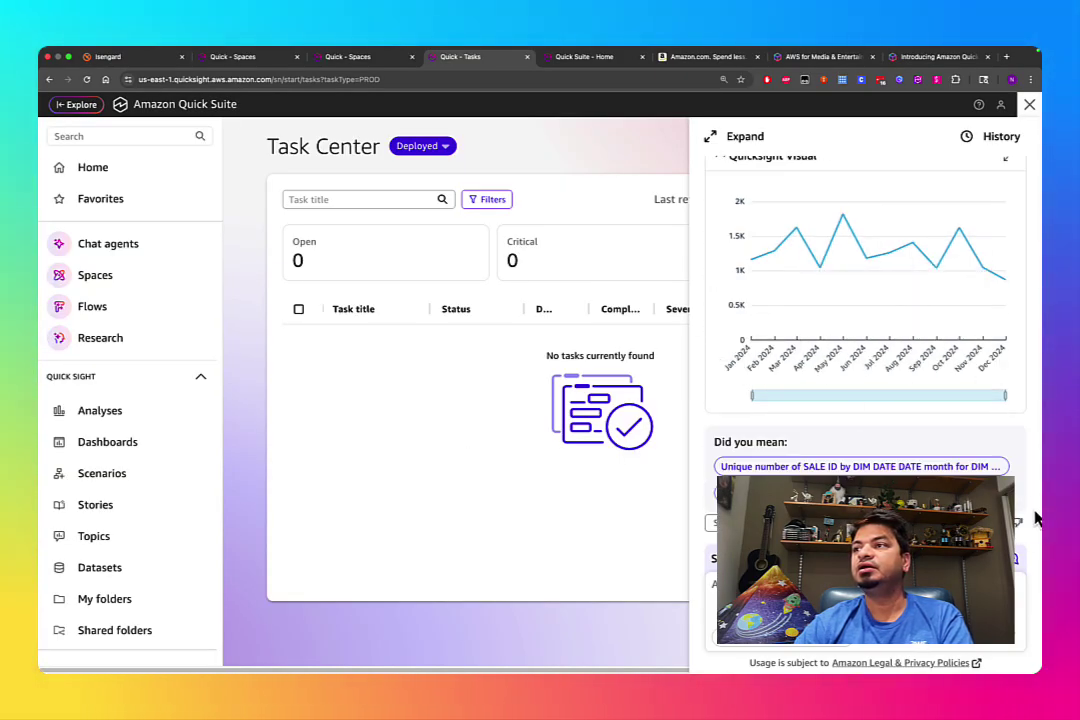
left_click(716, 140)
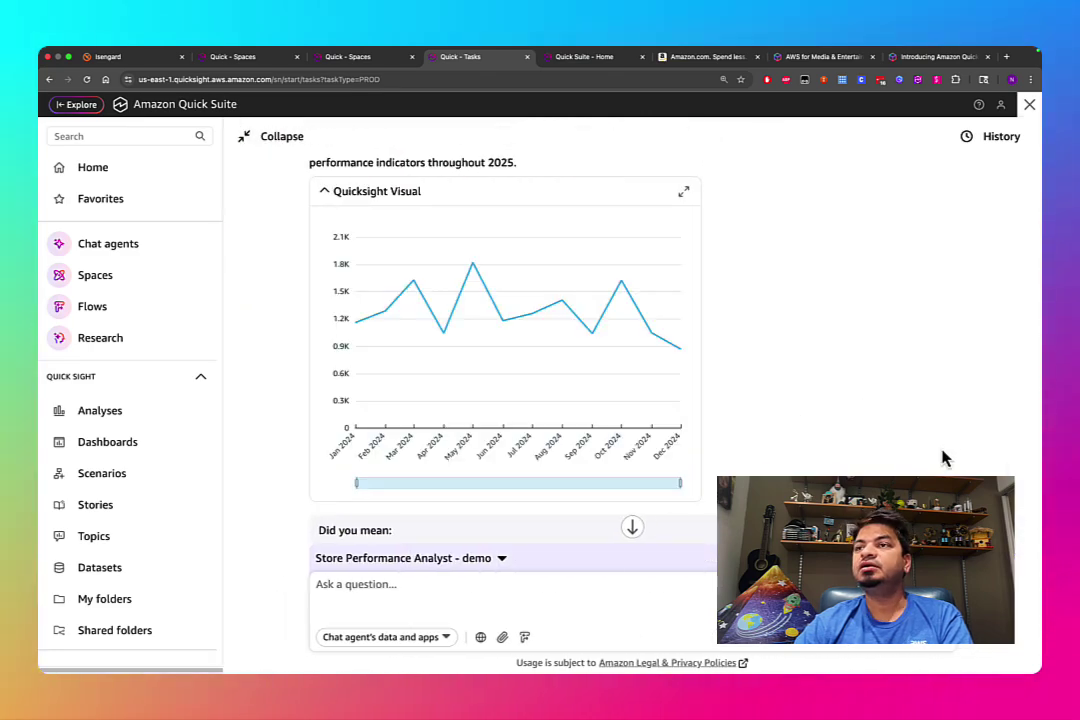
scroll(786, 443, "up", 8)
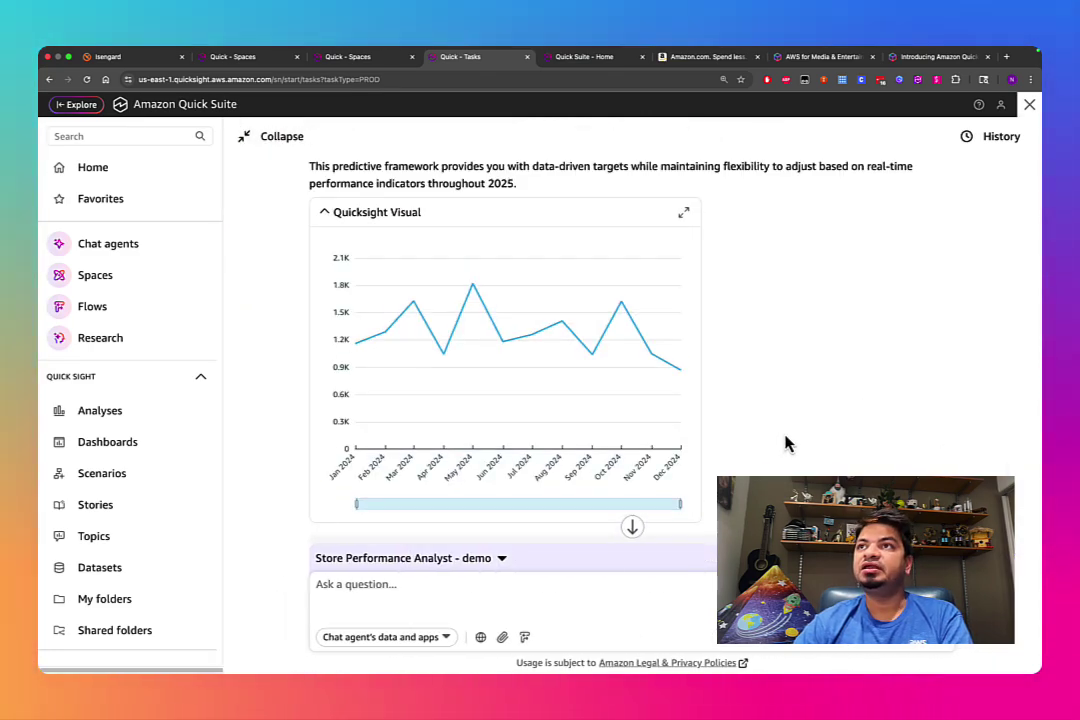
scroll(786, 443, "up", 8)
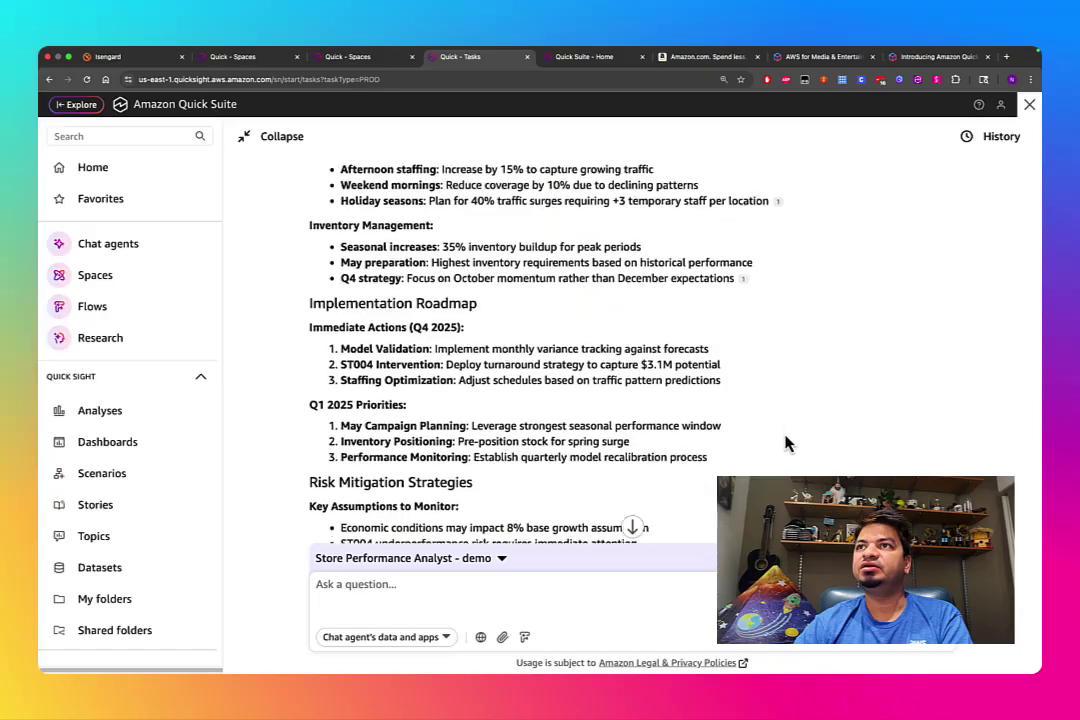
scroll(786, 443, "up", 8)
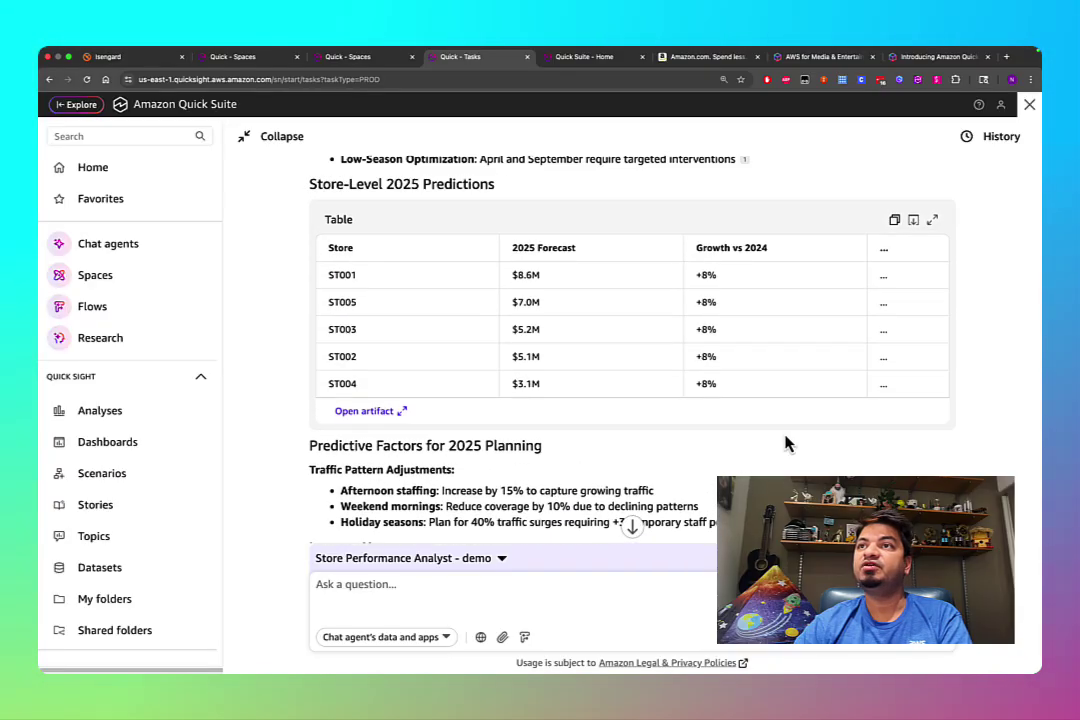
scroll(786, 443, "up", 5)
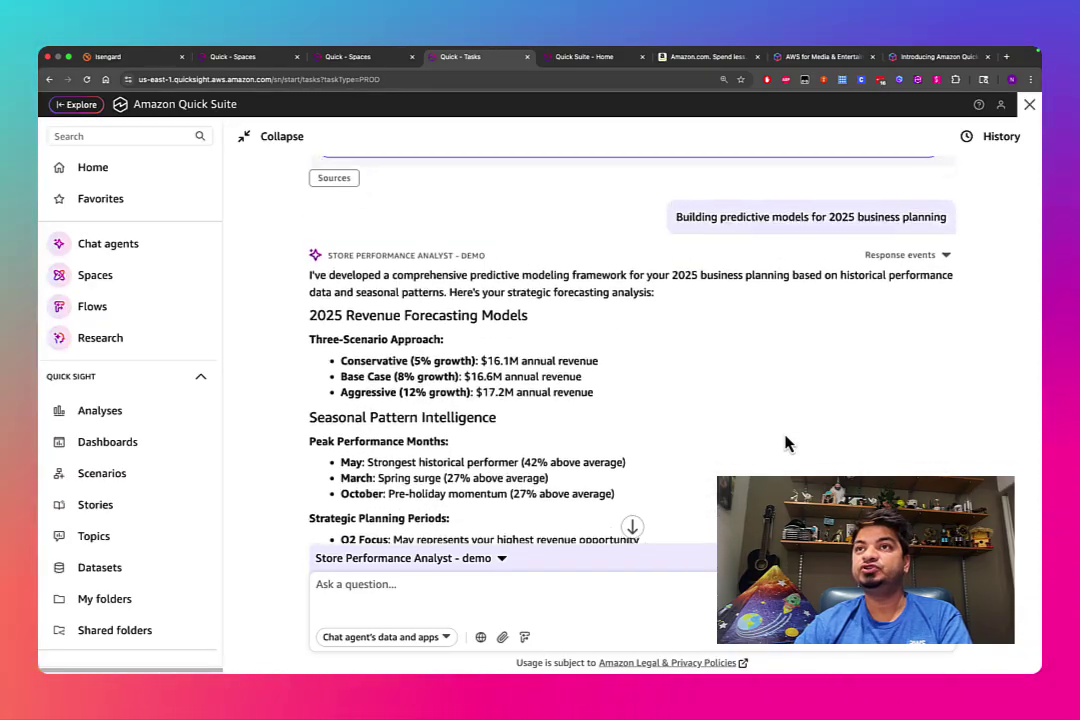
left_click_drag(700, 262, 820, 266)
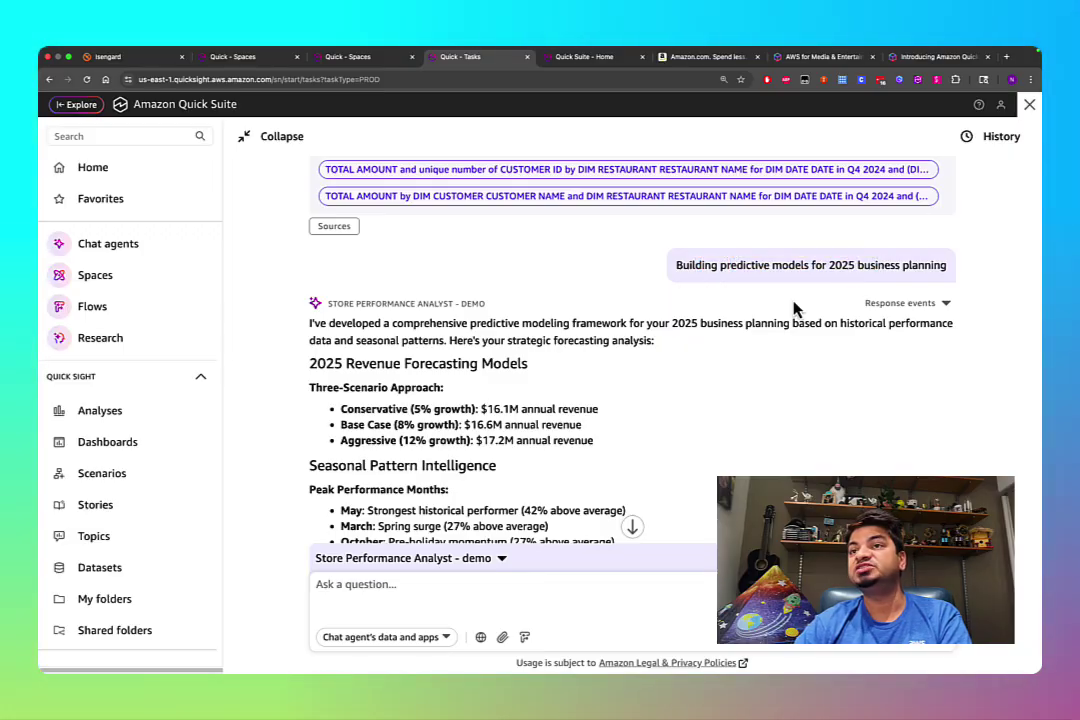
scroll(441, 362, "down", 5)
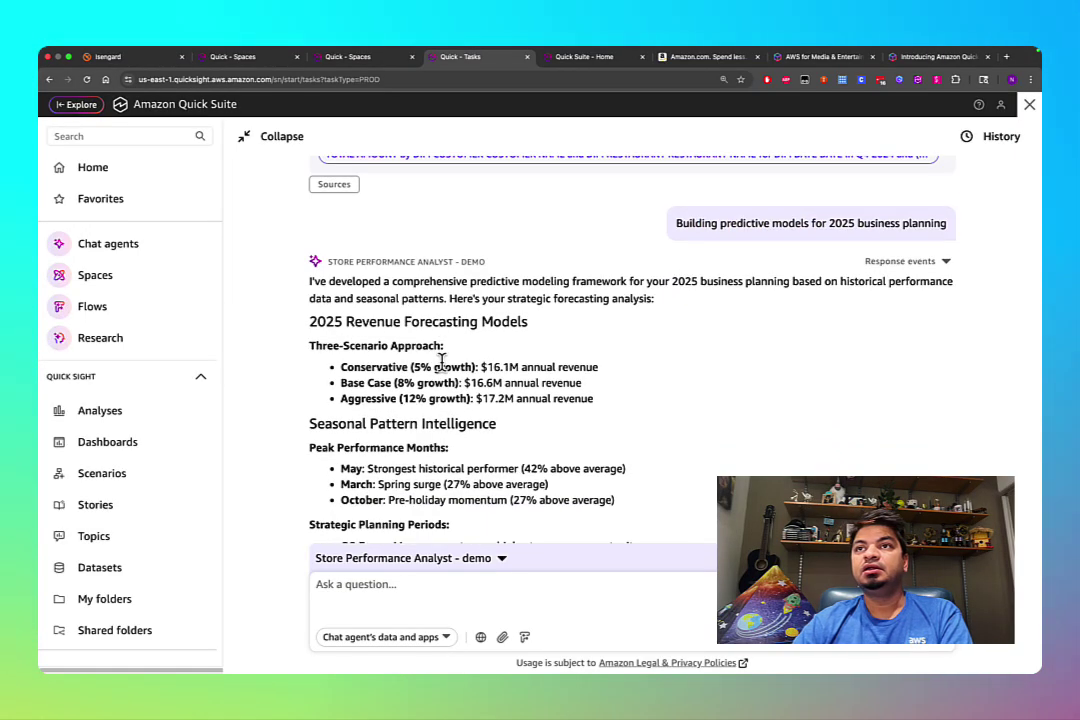
scroll(445, 372, "down", 1)
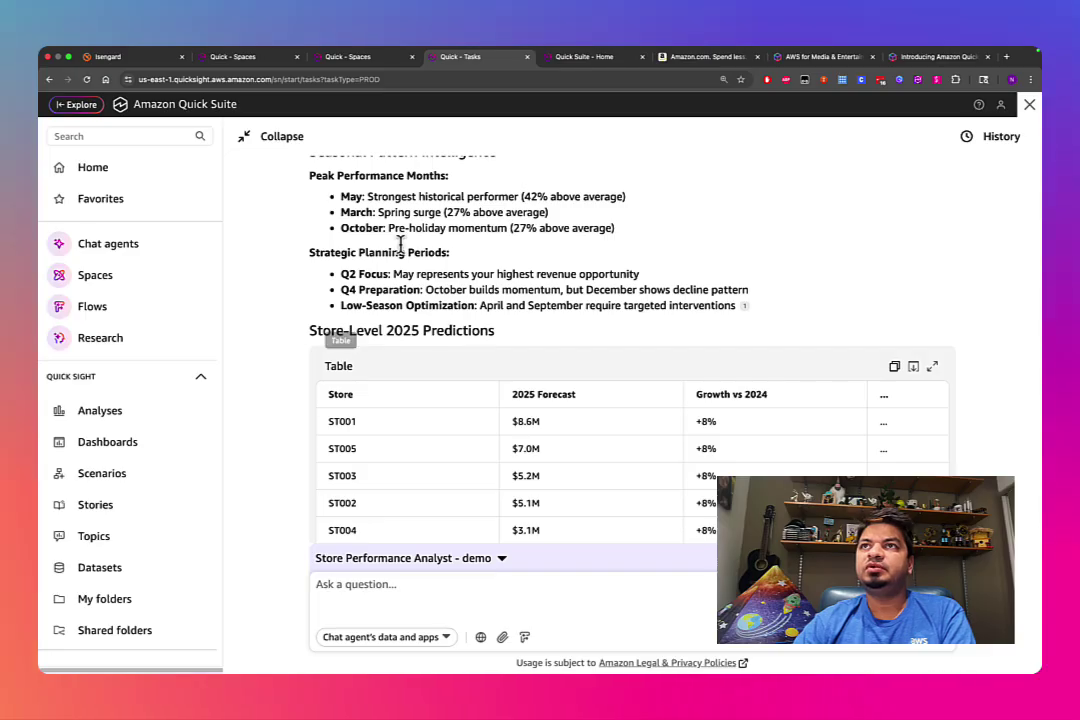
left_click(265, 140)
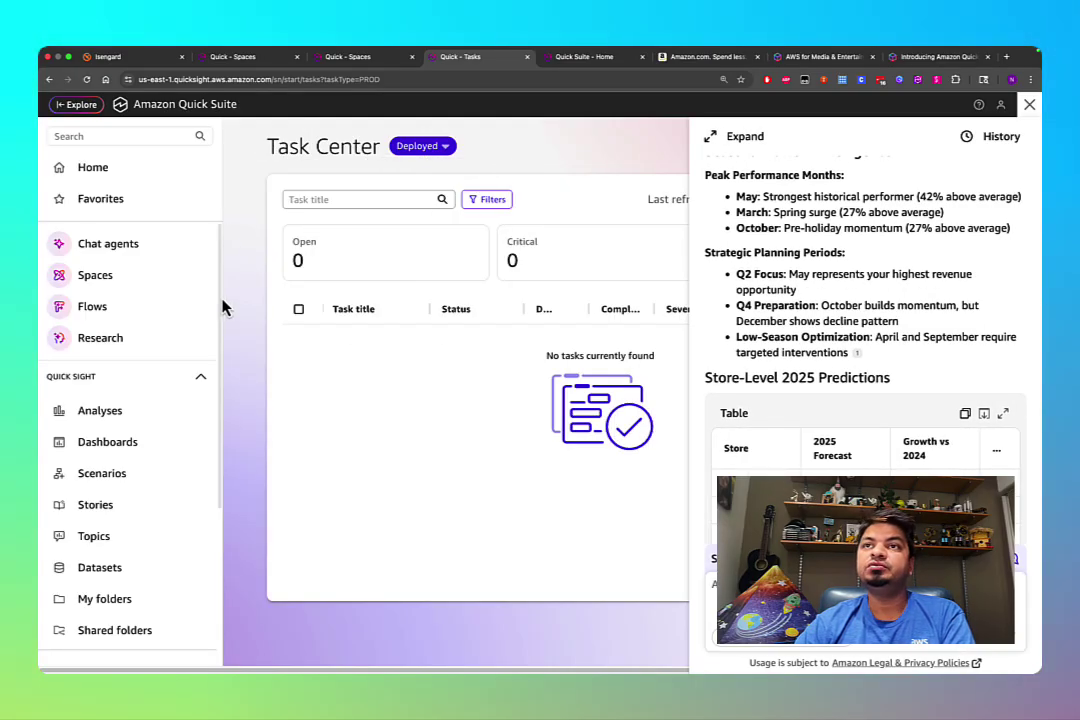
left_click_drag(222, 307, 222, 470)
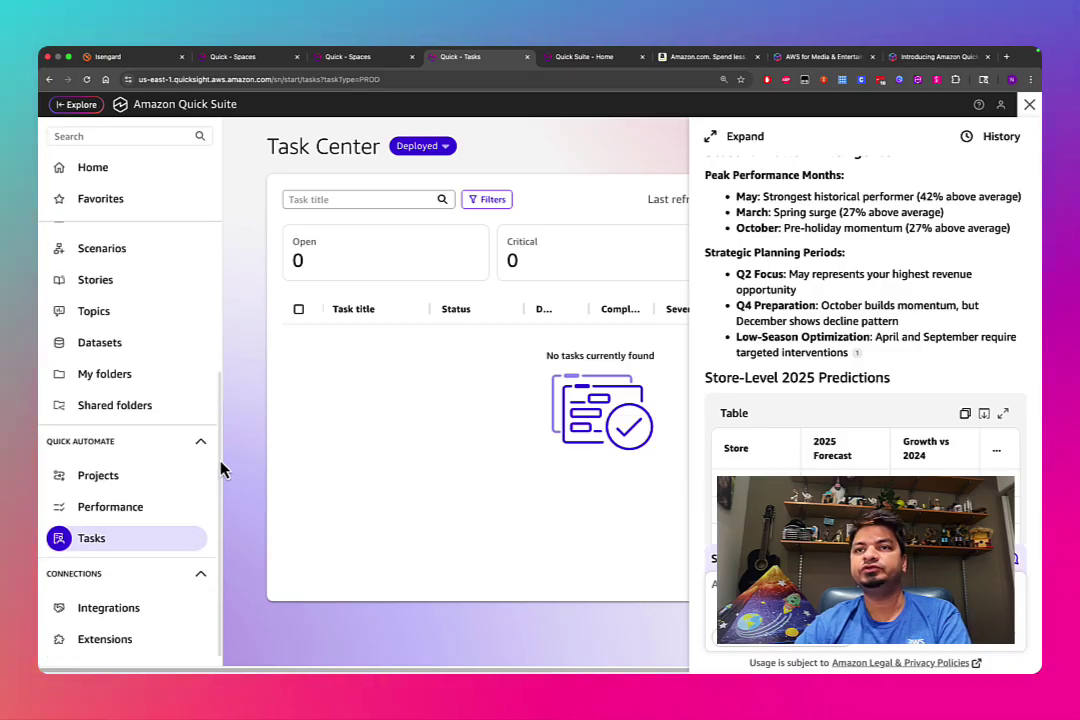